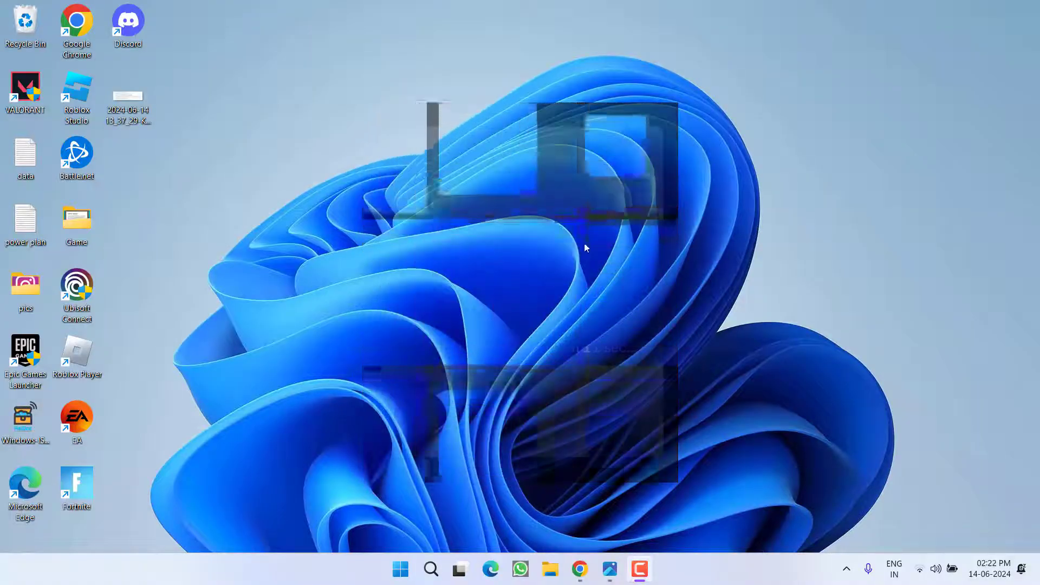
# Download the Windows installer DiscordSetup from discord.com/download, save it to the Desktop and minimize Chrome
pyautogui.click(580, 569)
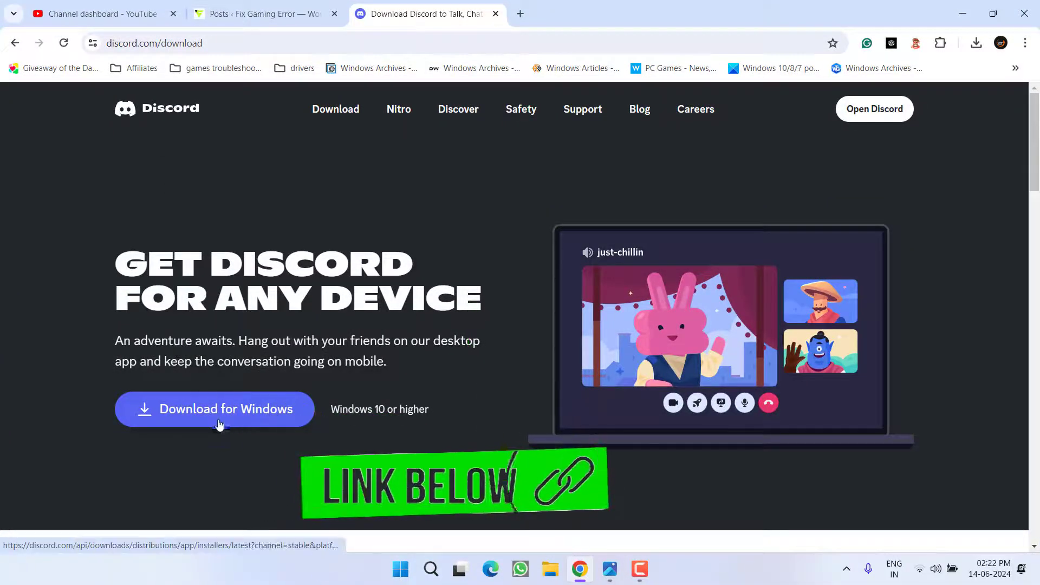
pyautogui.click(180, 424)
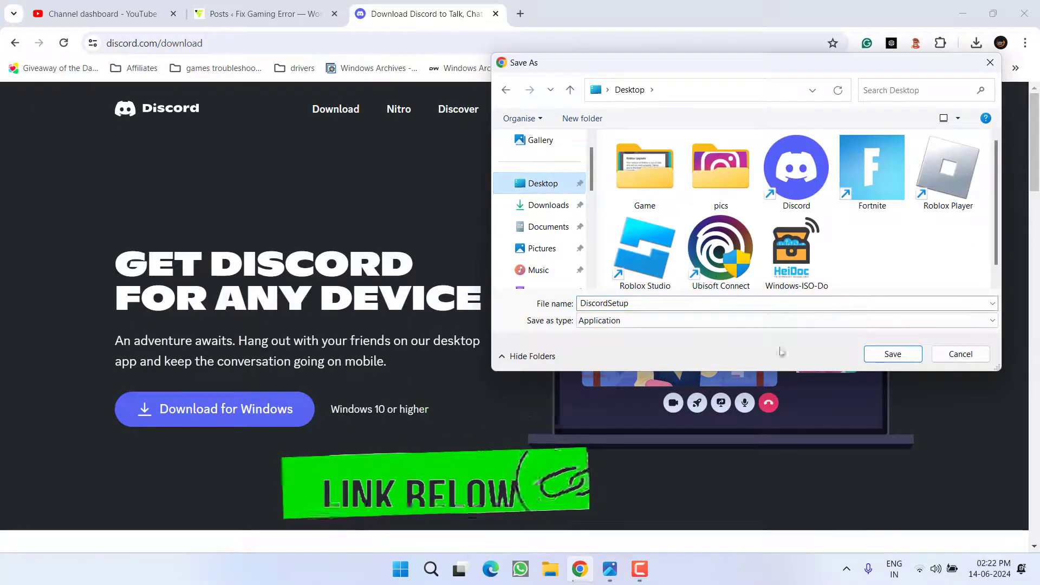
pyautogui.click(892, 353)
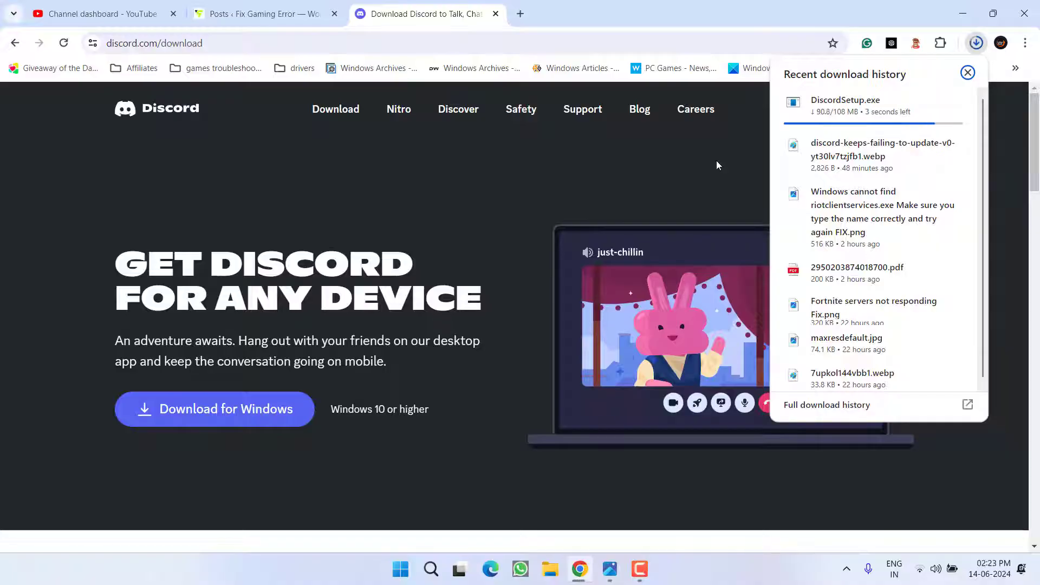
pyautogui.click(963, 13)
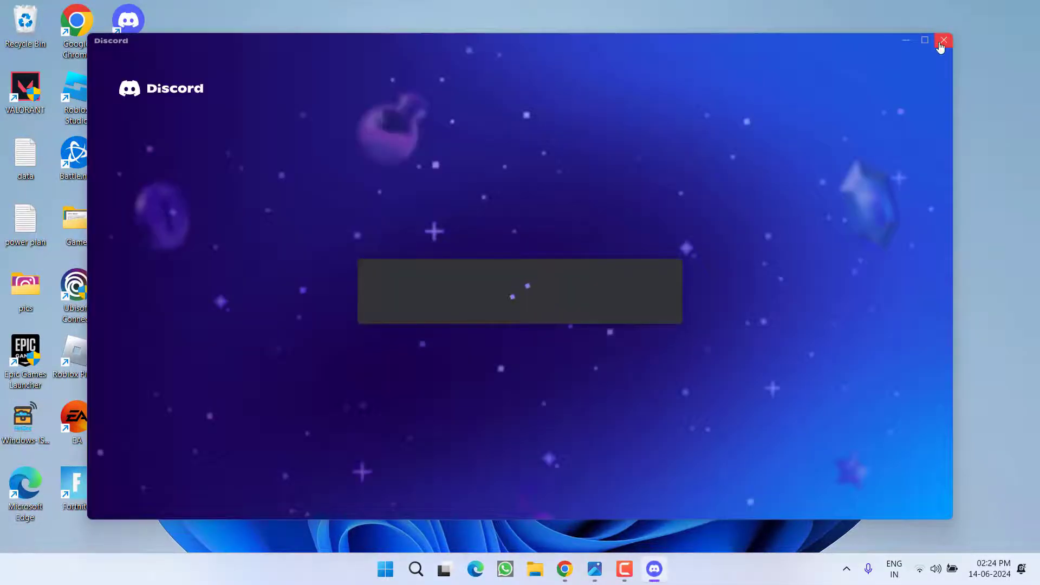
# Close the Discord window and quit Discord completely from its background process
pyautogui.click(943, 40)
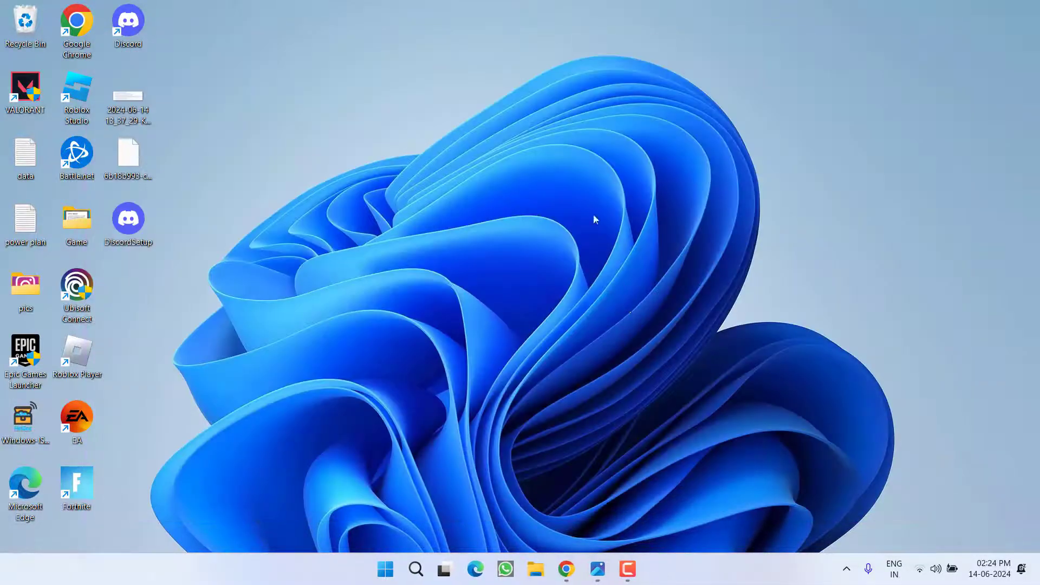
pyautogui.click(845, 571)
pyautogui.click(793, 503)
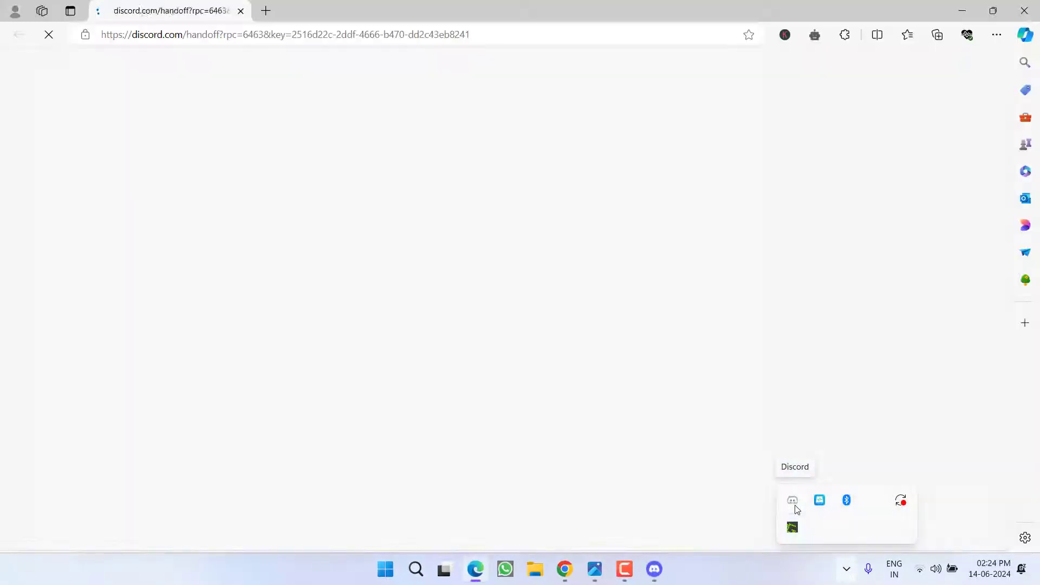
pyautogui.rightClick(793, 502)
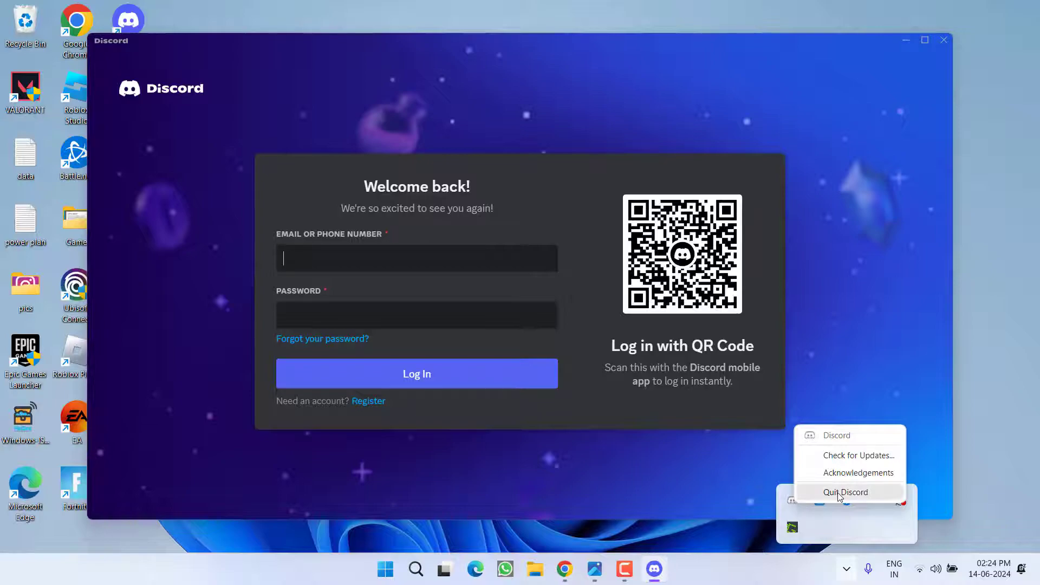
pyautogui.click(838, 493)
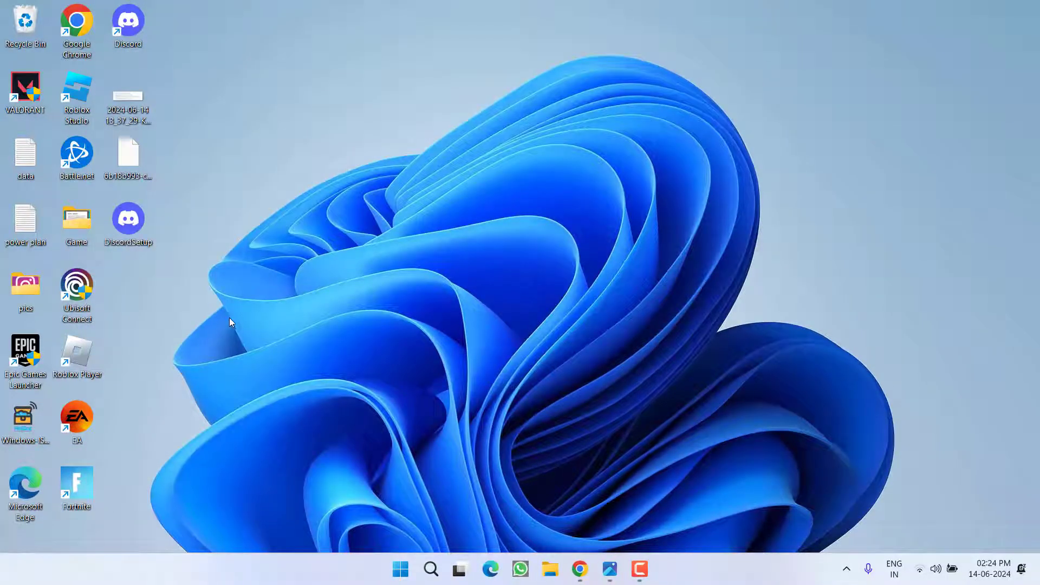
# Run DiscordSetup from the desktop as administrator, and launch it again in the normal way
pyautogui.rightClick(129, 230)
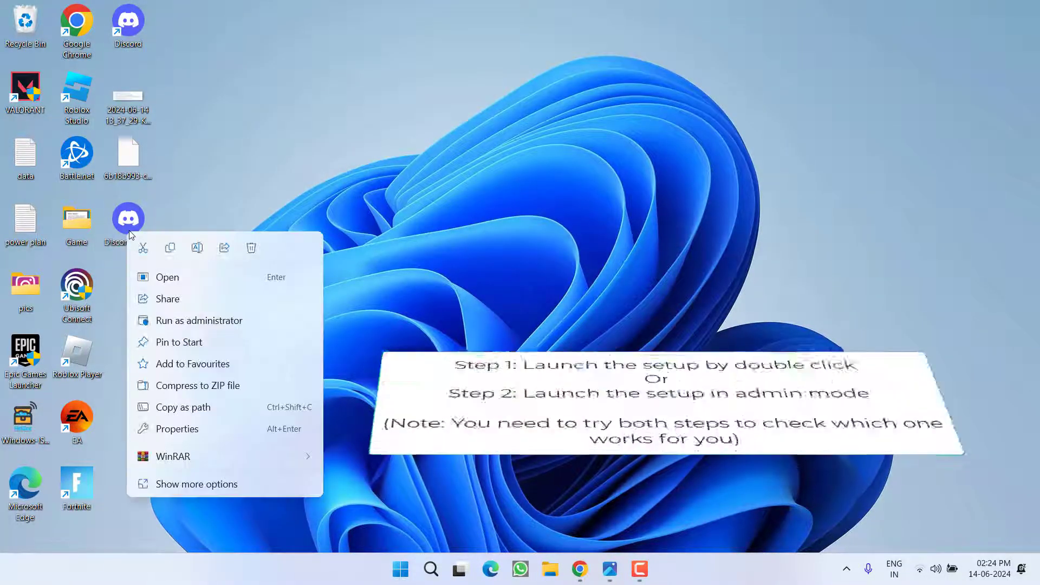
pyautogui.click(221, 321)
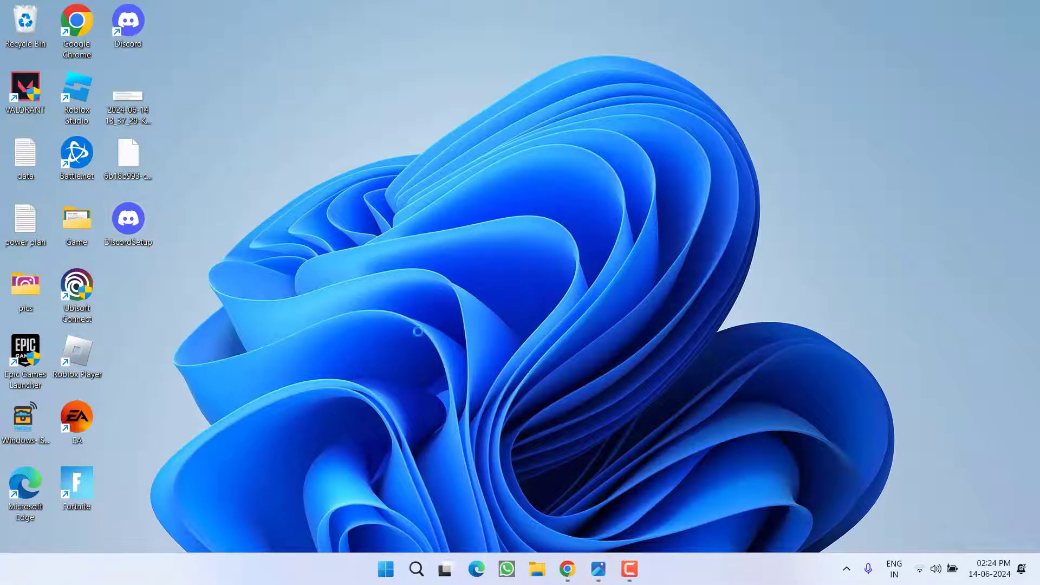
pyautogui.doubleClick(128, 219)
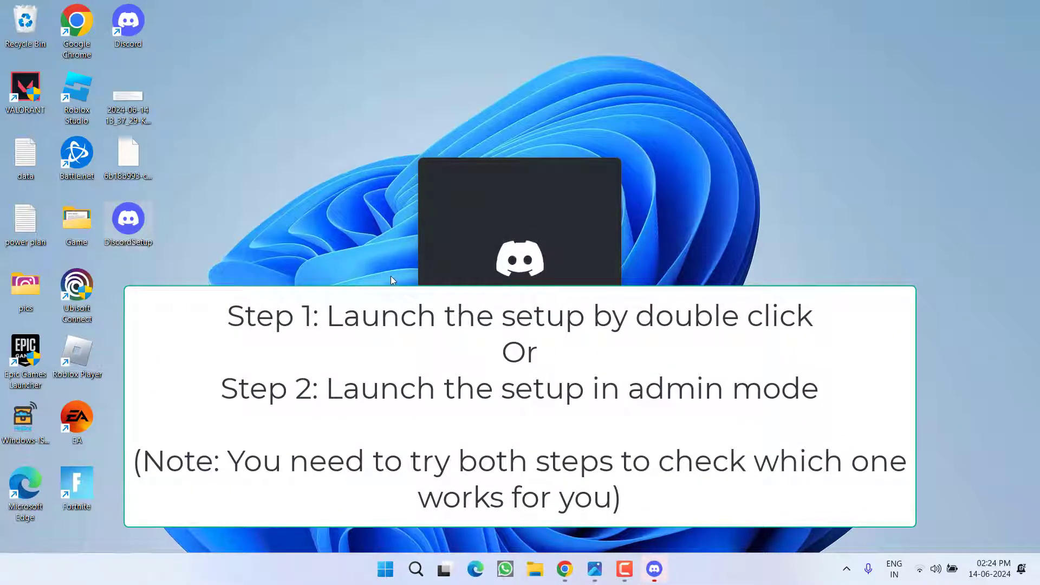
pyautogui.click(847, 568)
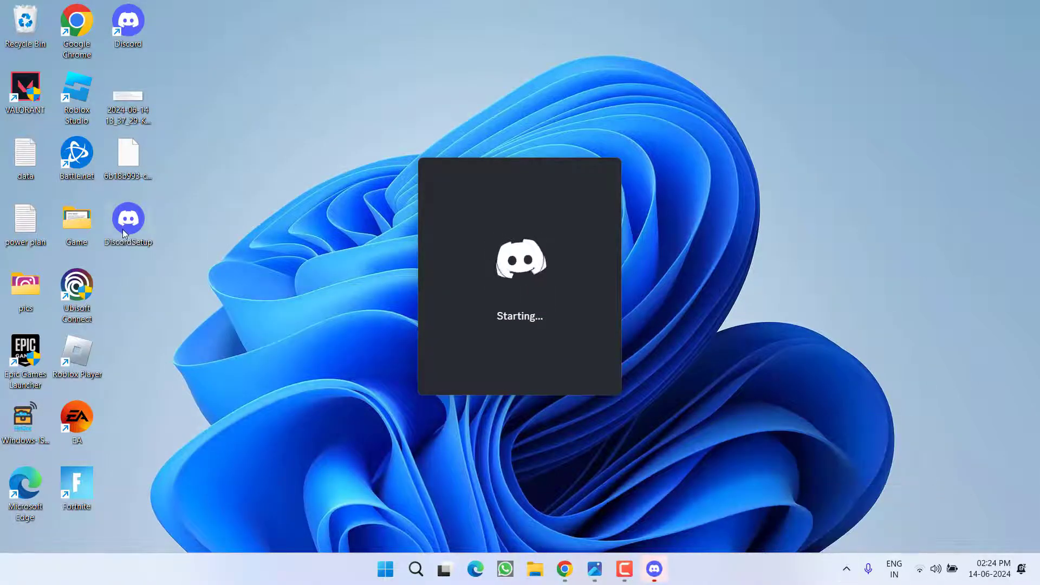
pyautogui.rightClick(132, 228)
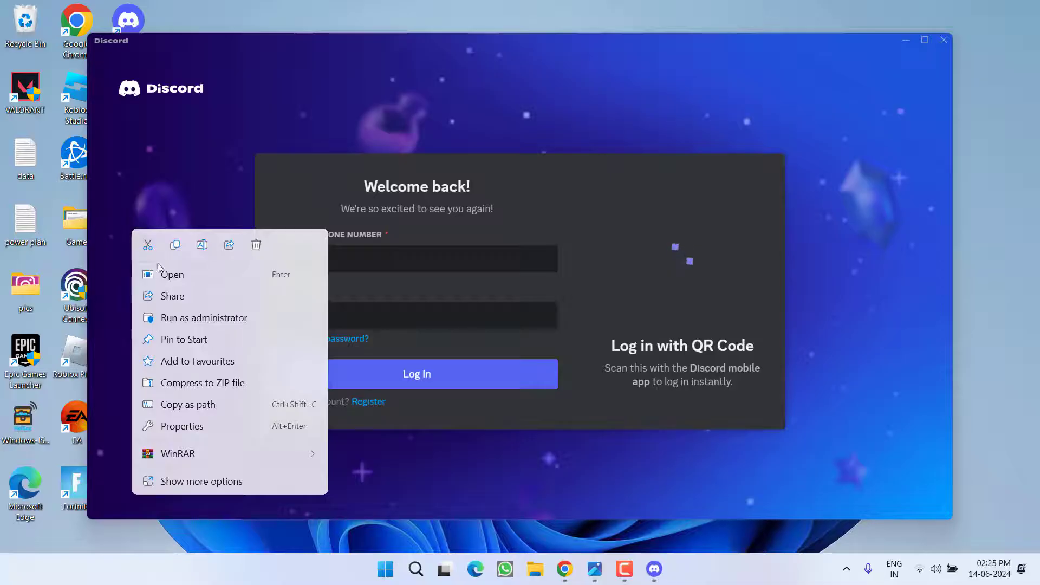
pyautogui.click(764, 146)
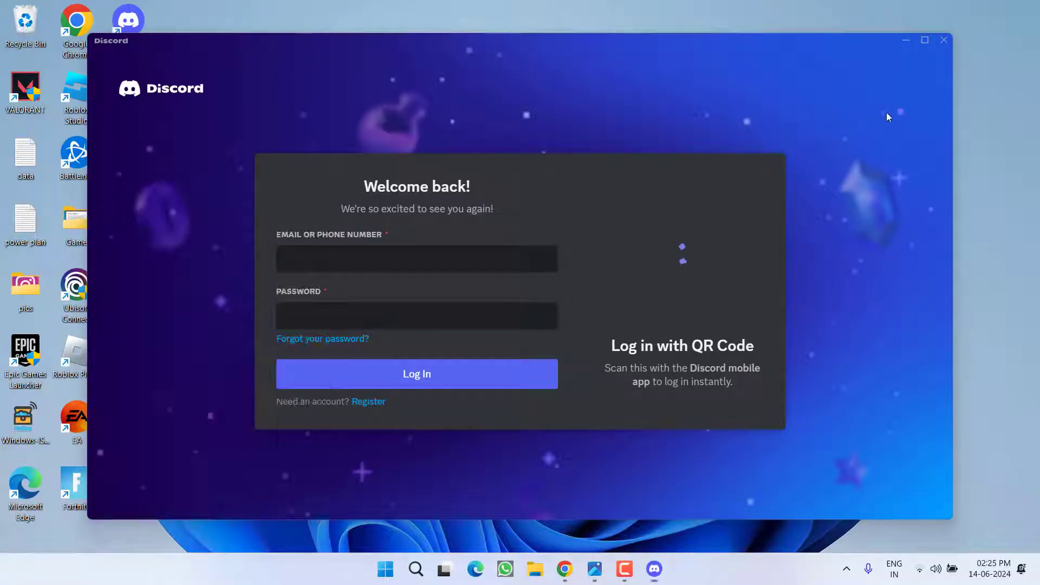
# Close the Discord login window and quit the Discord instance still running in the background
pyautogui.click(943, 39)
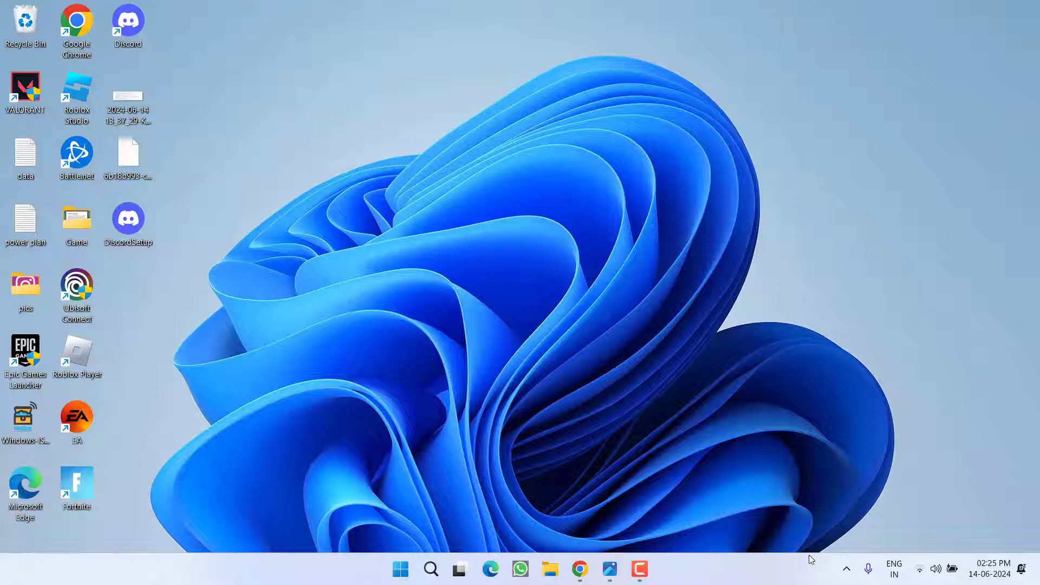
pyautogui.click(847, 571)
pyautogui.rightClick(796, 502)
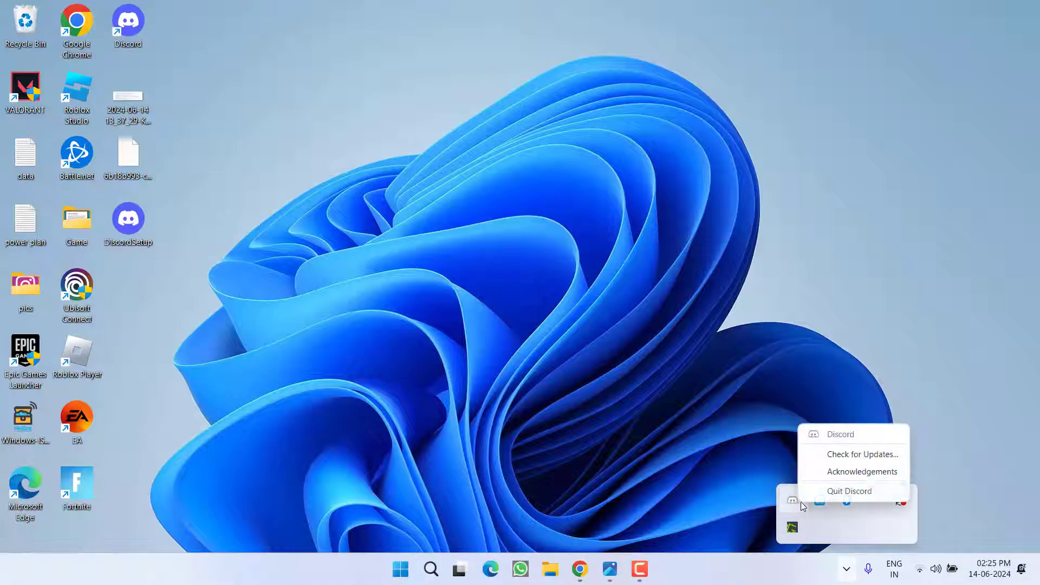
pyautogui.click(837, 492)
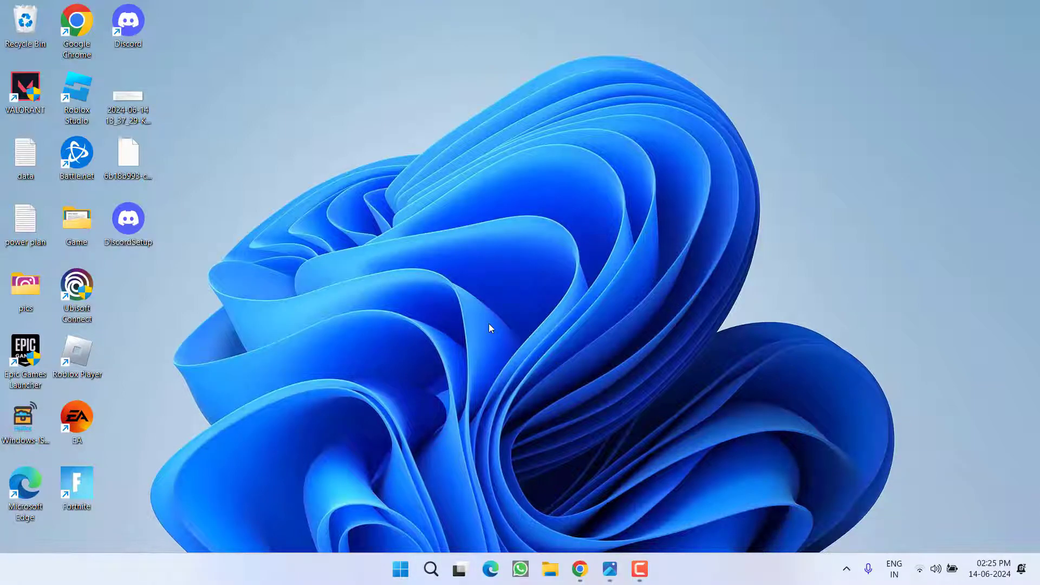
# Open the local application data folder through Run with %localappdata%
pyautogui.rightClick(401, 568)
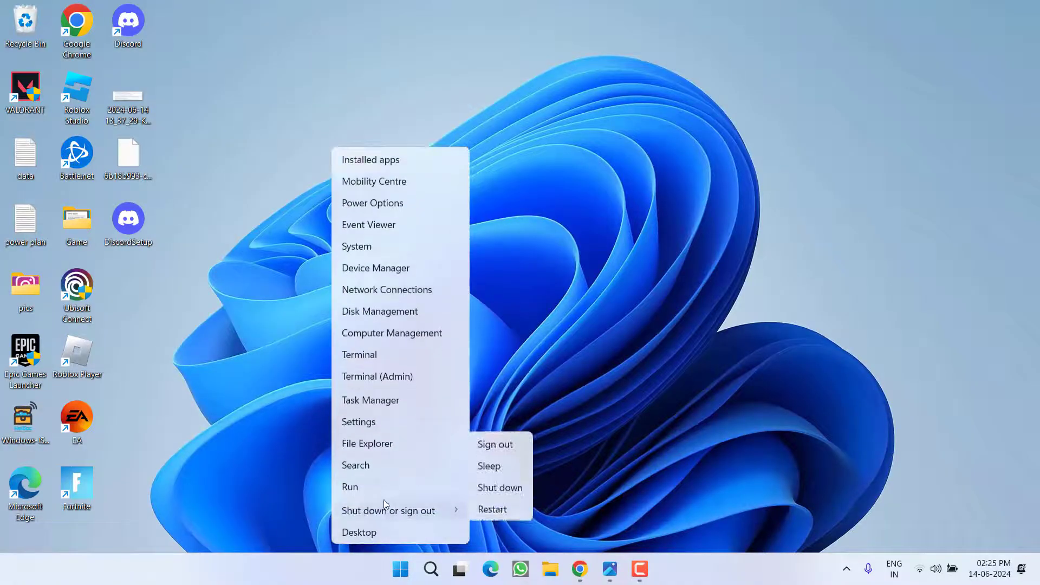
pyautogui.click(371, 493)
pyautogui.press('Right')
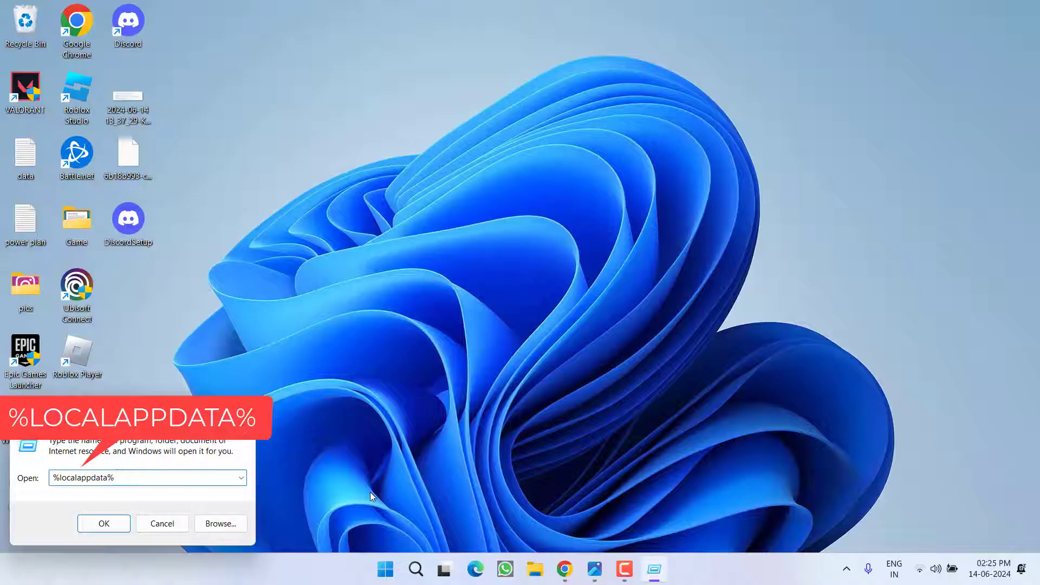
pyautogui.hotkey('ctrl', 'a')
pyautogui.press('Return')
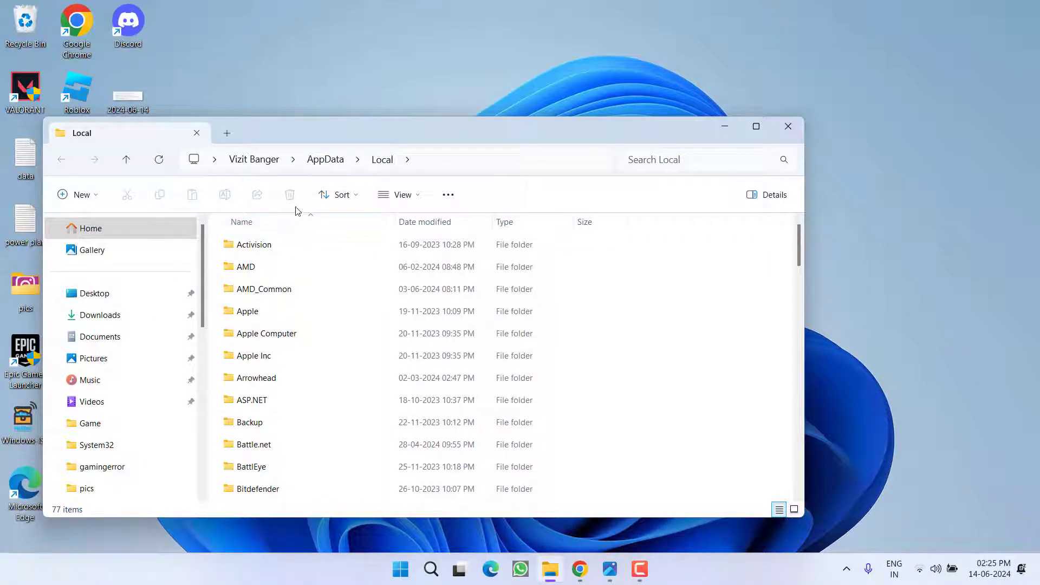
# Turn on the display of hidden items in the Local folder and maximize its window
pyautogui.click(417, 197)
pyautogui.moveTo(407, 448)
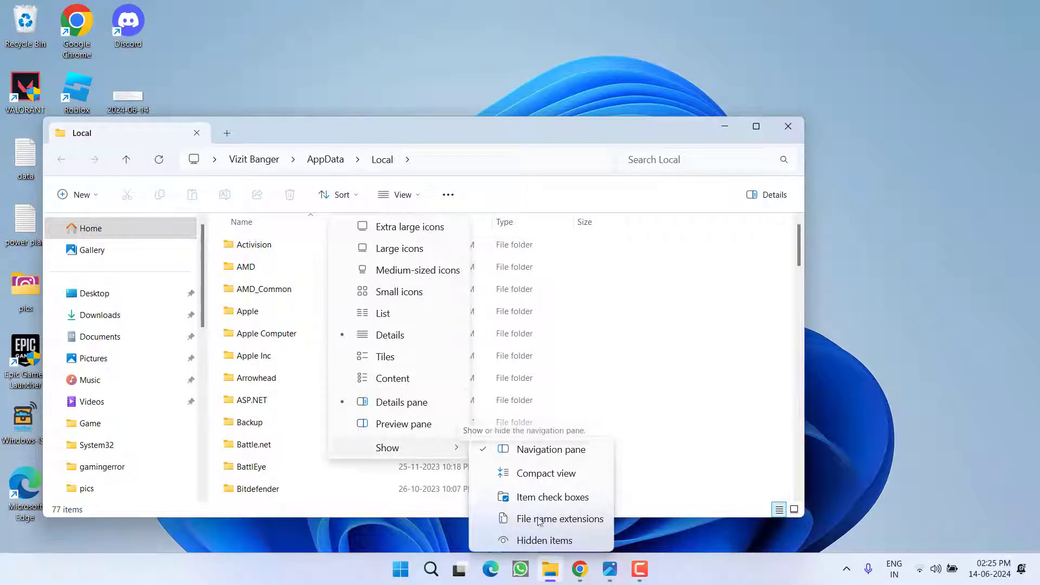
pyautogui.click(539, 540)
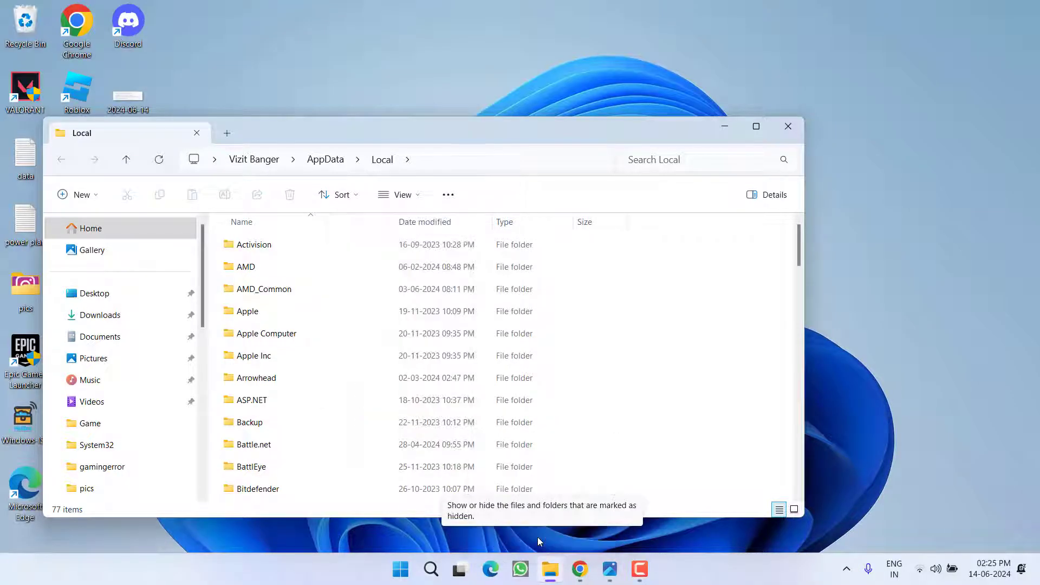
pyautogui.click(759, 129)
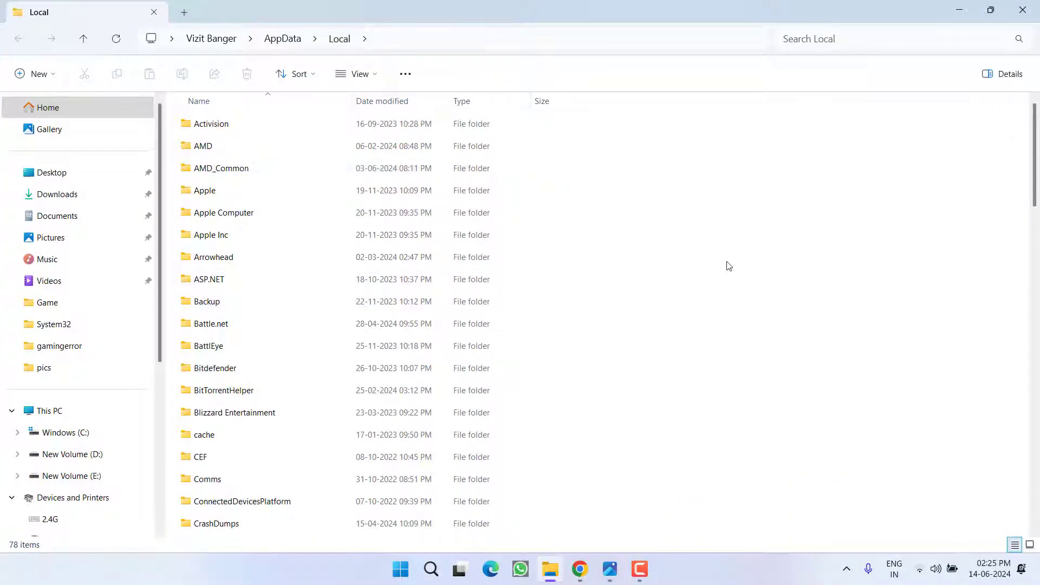
# Find the Discord folder inside Local and open it
pyautogui.press('d')
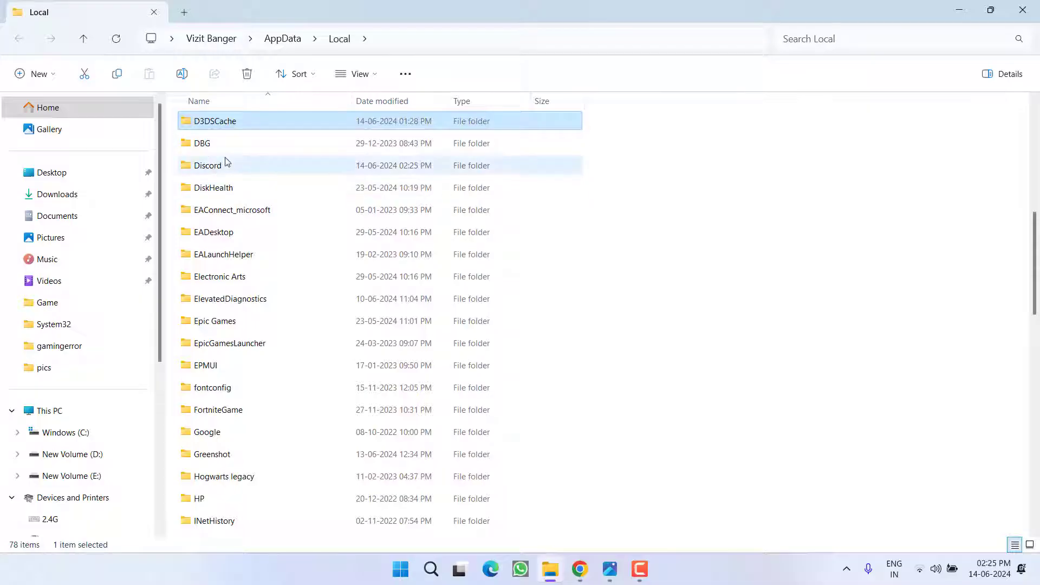
pyautogui.click(208, 171)
pyautogui.doubleClick(209, 171)
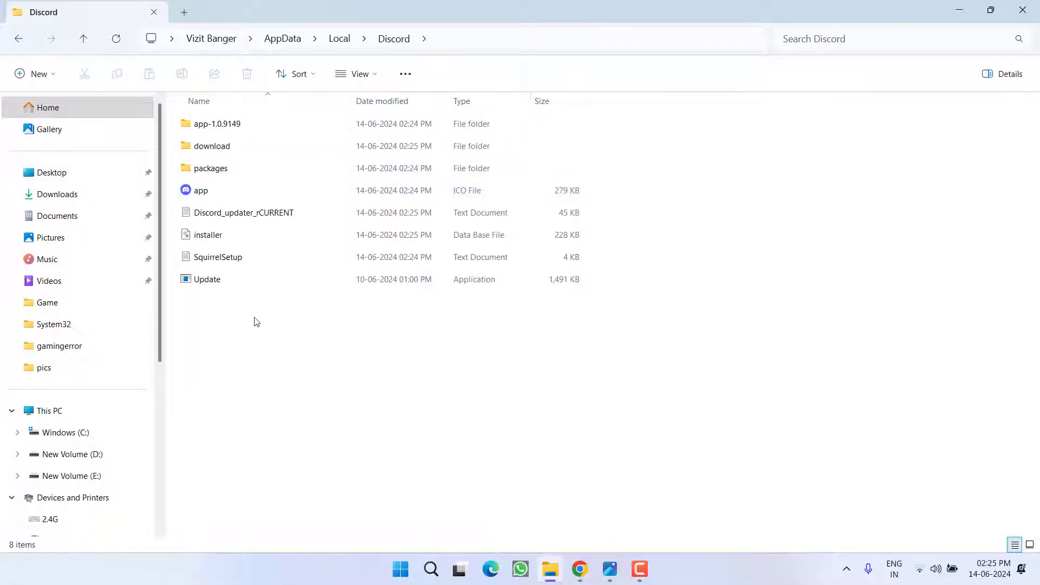
# Rename the Update application in the Discord folder to Updater
pyautogui.click(260, 270)
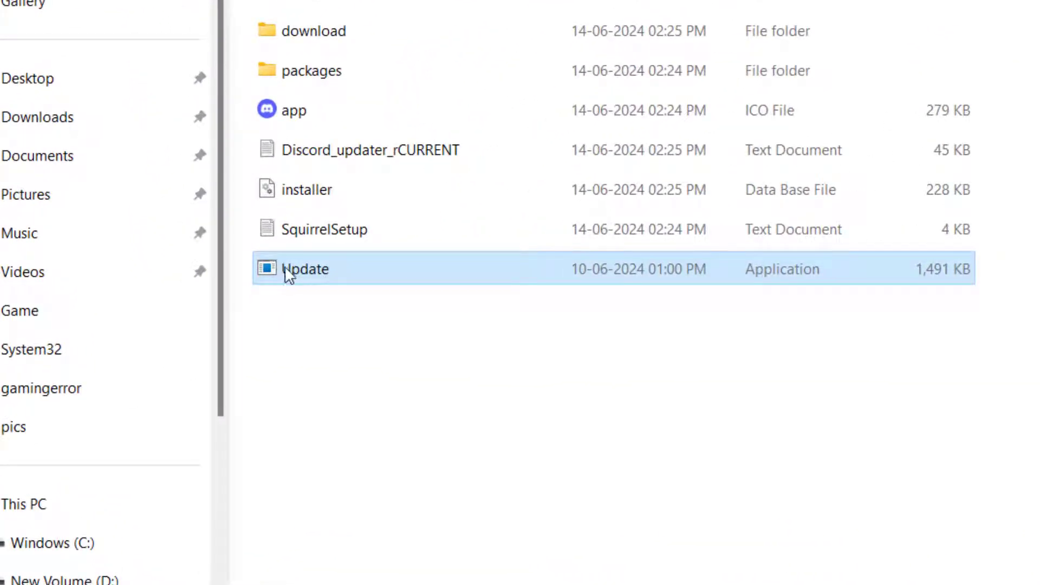
pyautogui.rightClick(294, 271)
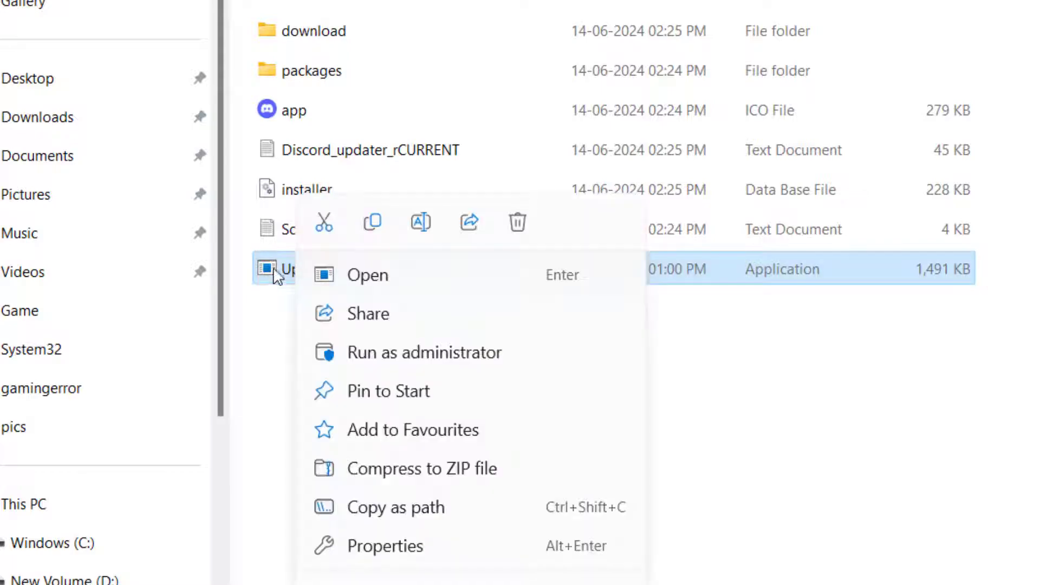
pyautogui.click(421, 222)
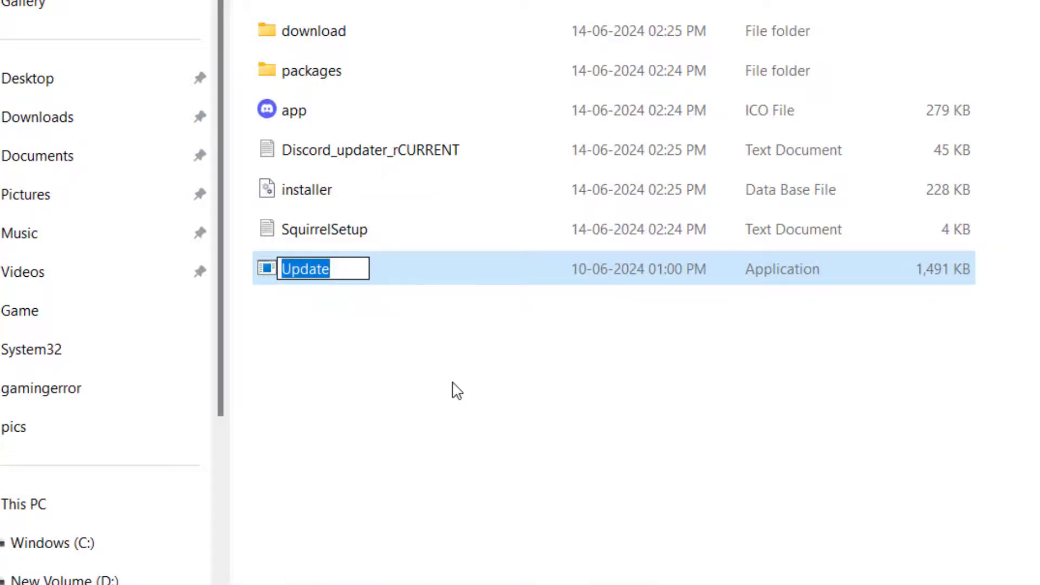
pyautogui.press('End')
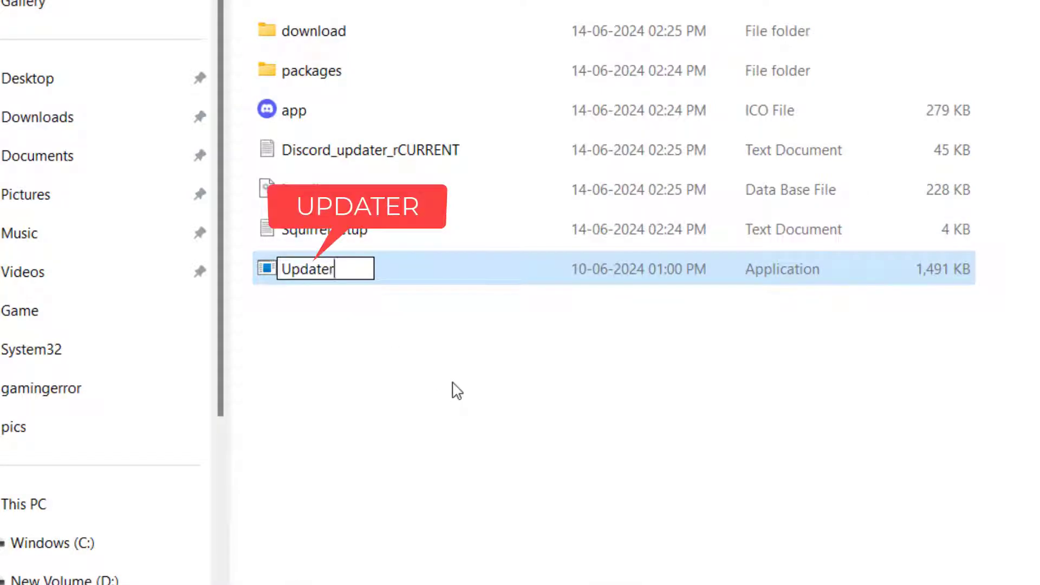
pyautogui.click(462, 428)
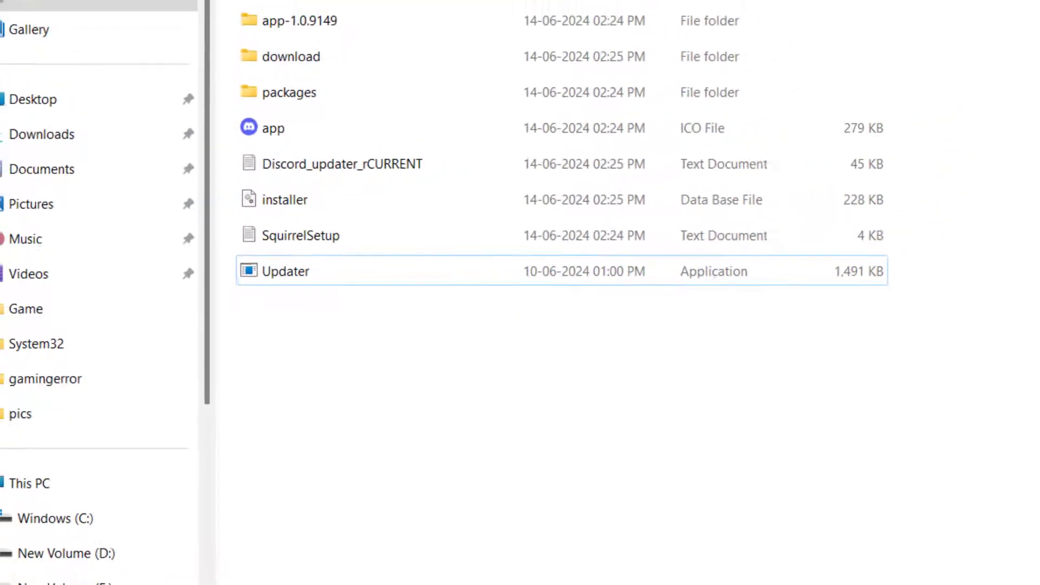
# Minimize the Discord folder window and look at the Run as administrator option of DiscordSetup on the desktop
pyautogui.click(991, 5)
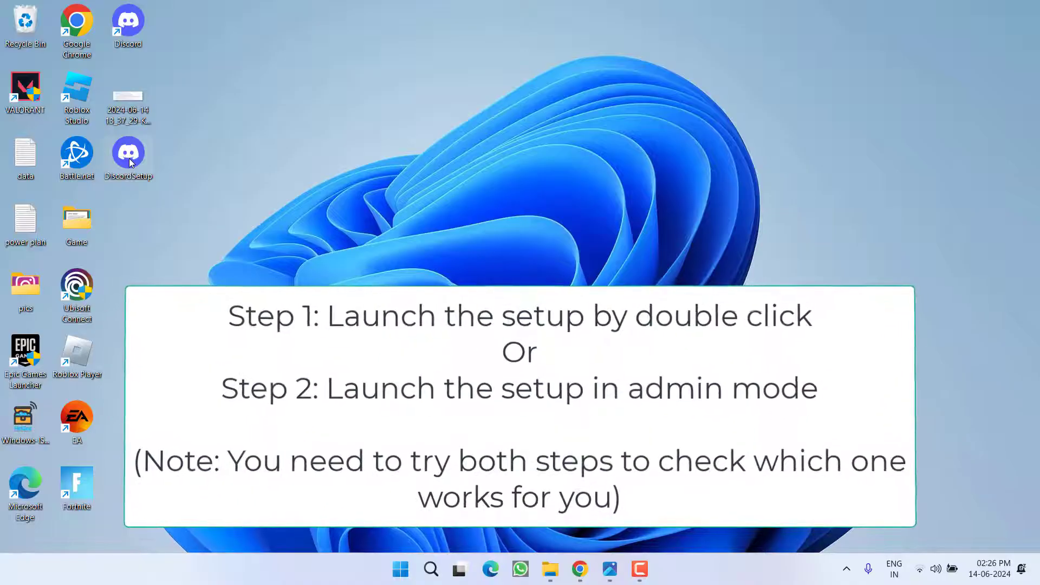
pyautogui.rightClick(129, 160)
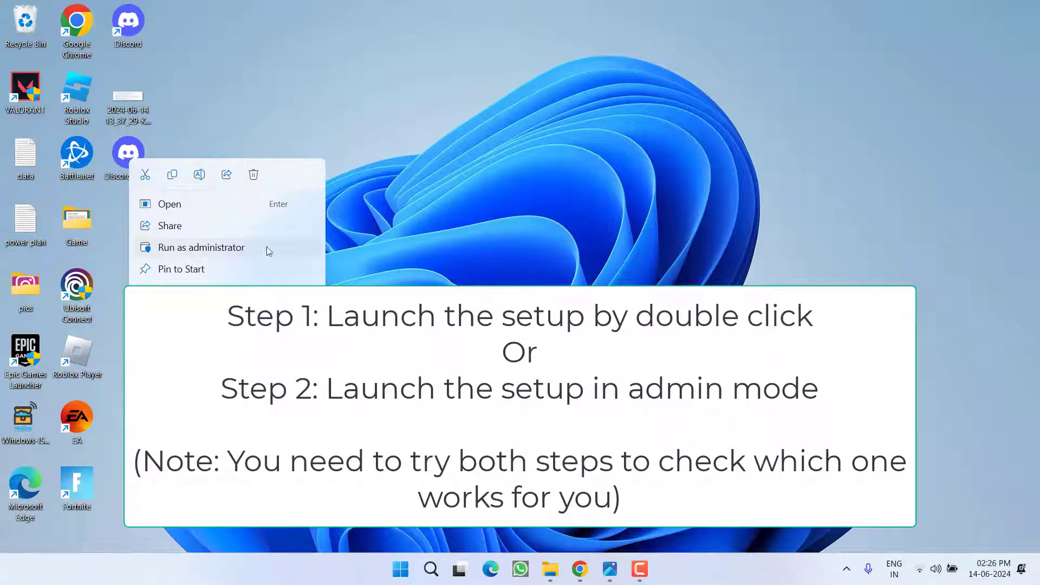
pyautogui.click(439, 274)
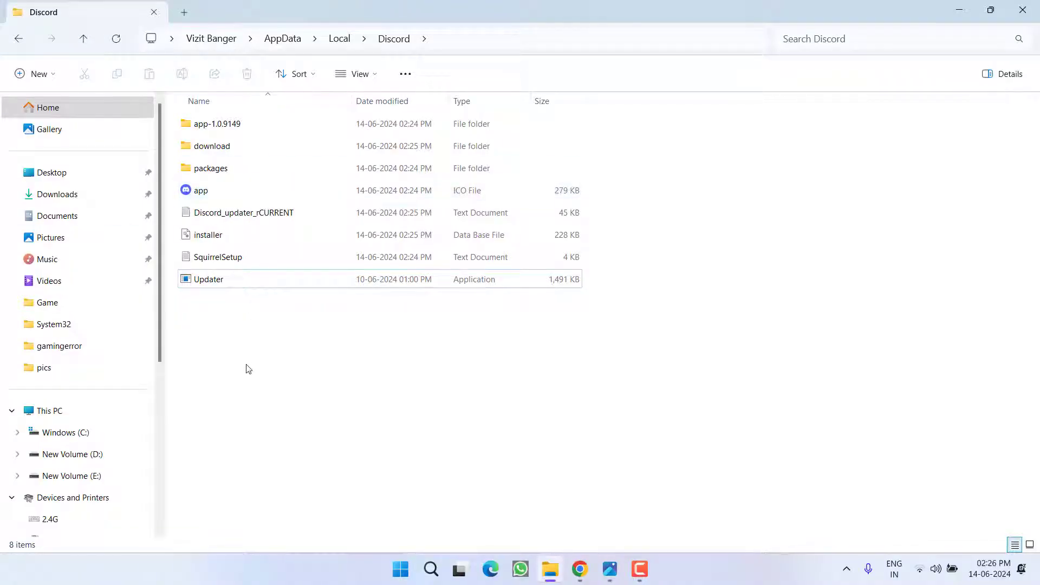
# Delete every file and folder inside the Local Discord folder
pyautogui.moveTo(248, 369); pyautogui.dragTo(216, 112)
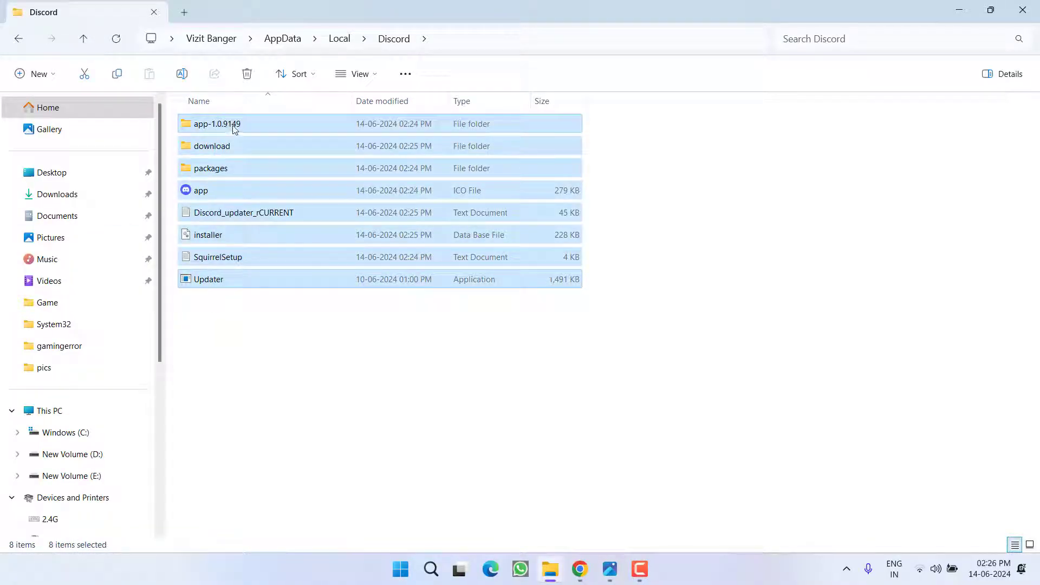
pyautogui.rightClick(233, 126)
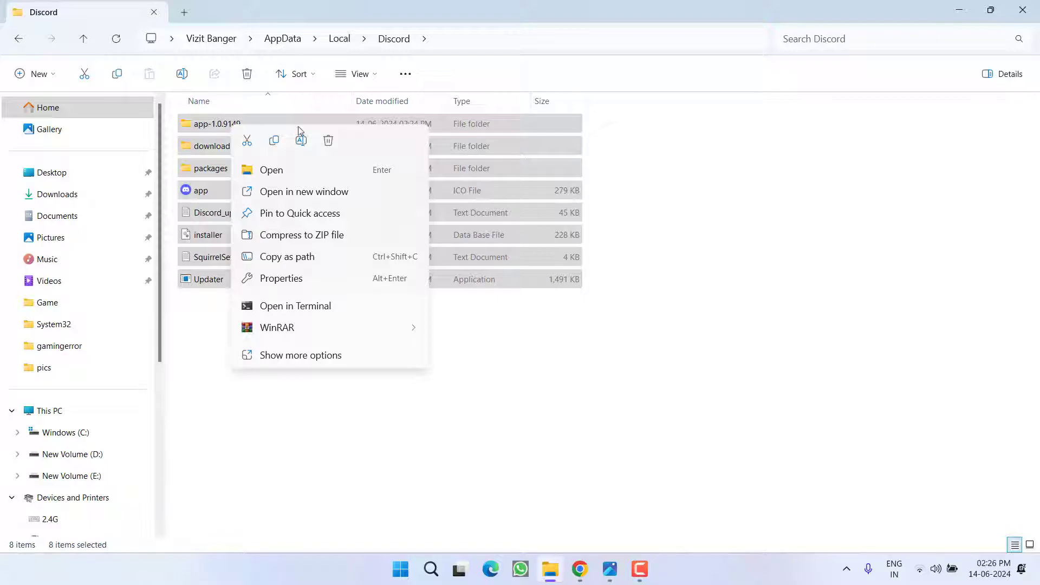
pyautogui.click(328, 140)
# Go up to the AppData folder and open the discord folder inside Roaming
pyautogui.click(346, 41)
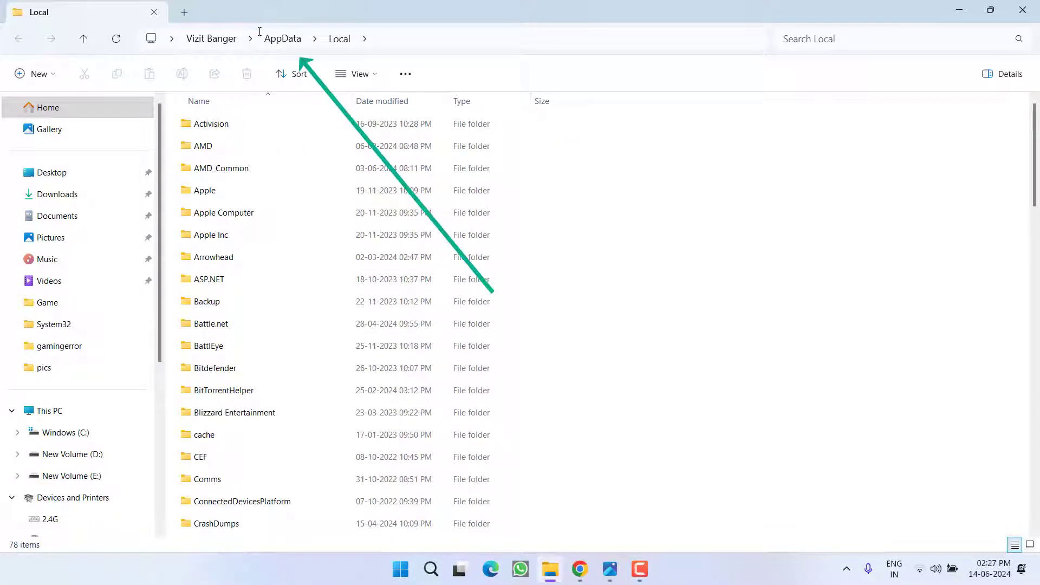
pyautogui.click(291, 43)
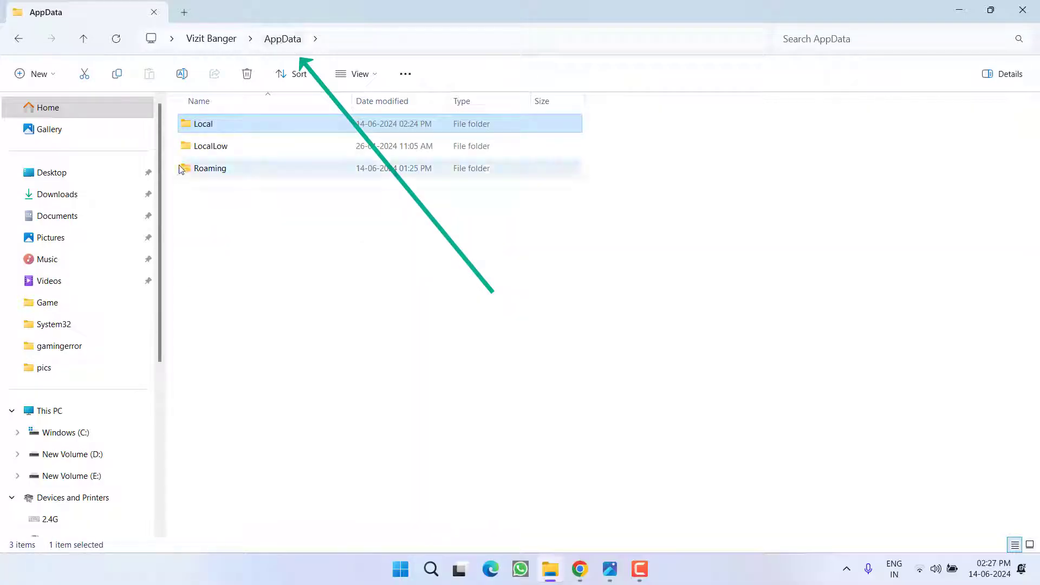
pyautogui.doubleClick(213, 172)
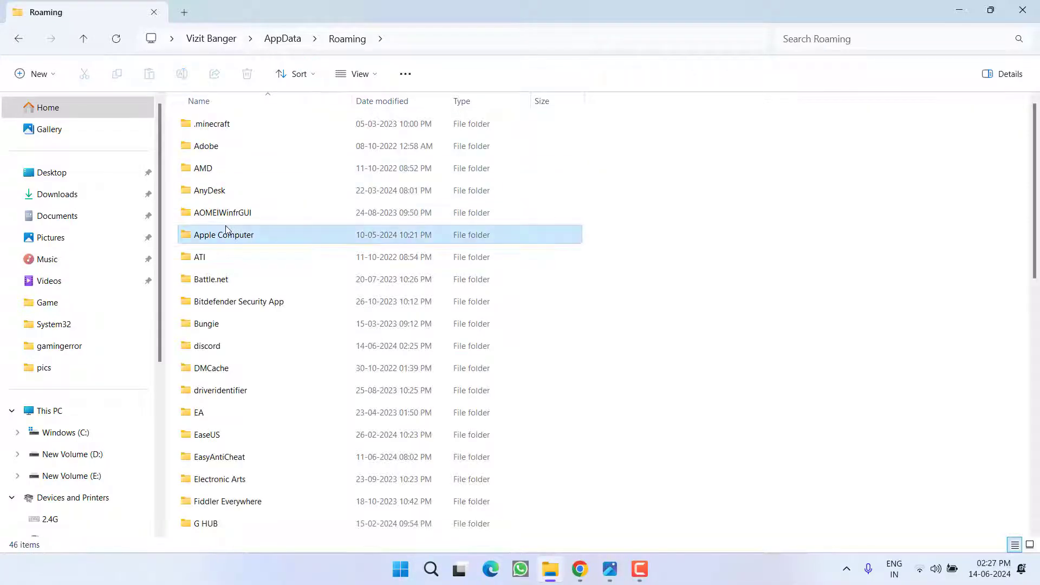
pyautogui.doubleClick(214, 346)
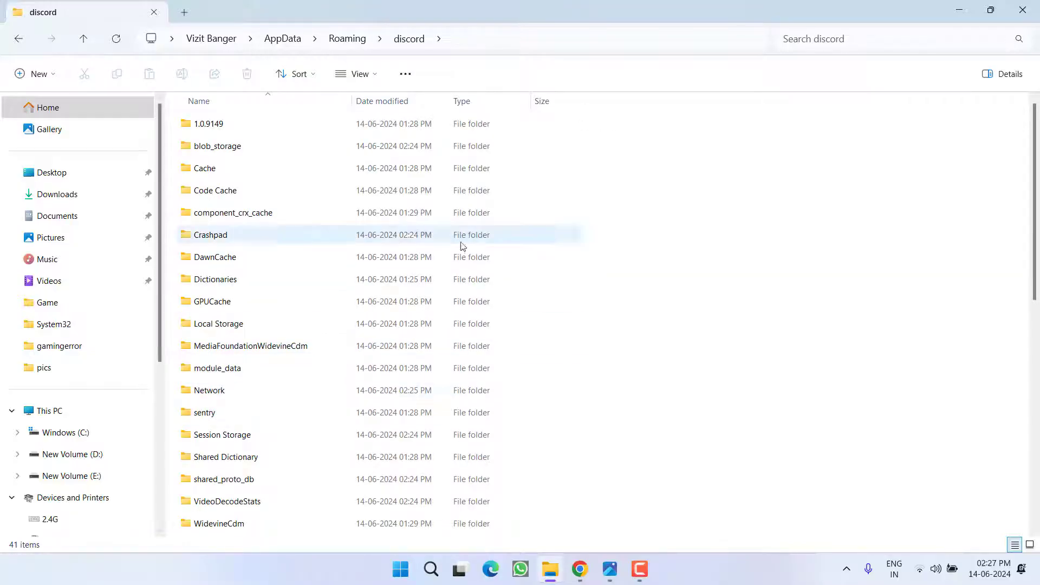
# Delete all contents of the Roaming discord folder and close the File Explorer window
pyautogui.hotkey('ctrl', 'a')
pyautogui.rightClick(302, 190)
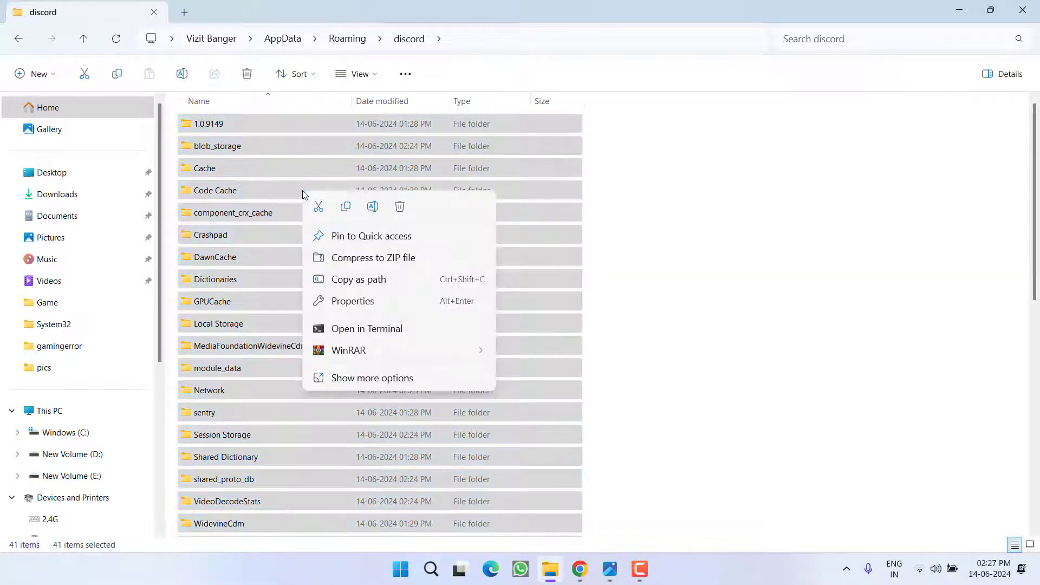
pyautogui.click(399, 207)
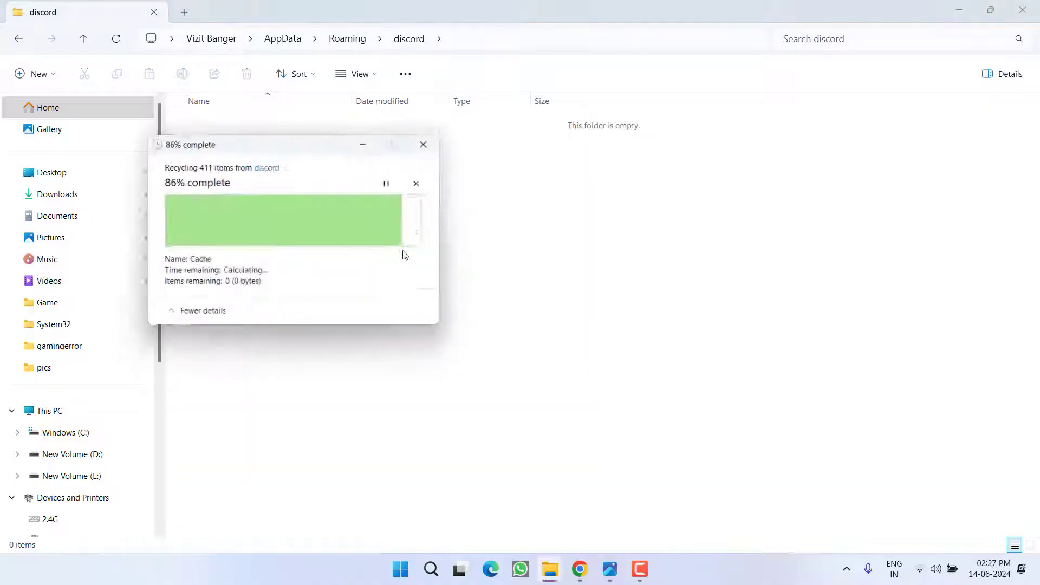
pyautogui.click(1025, 8)
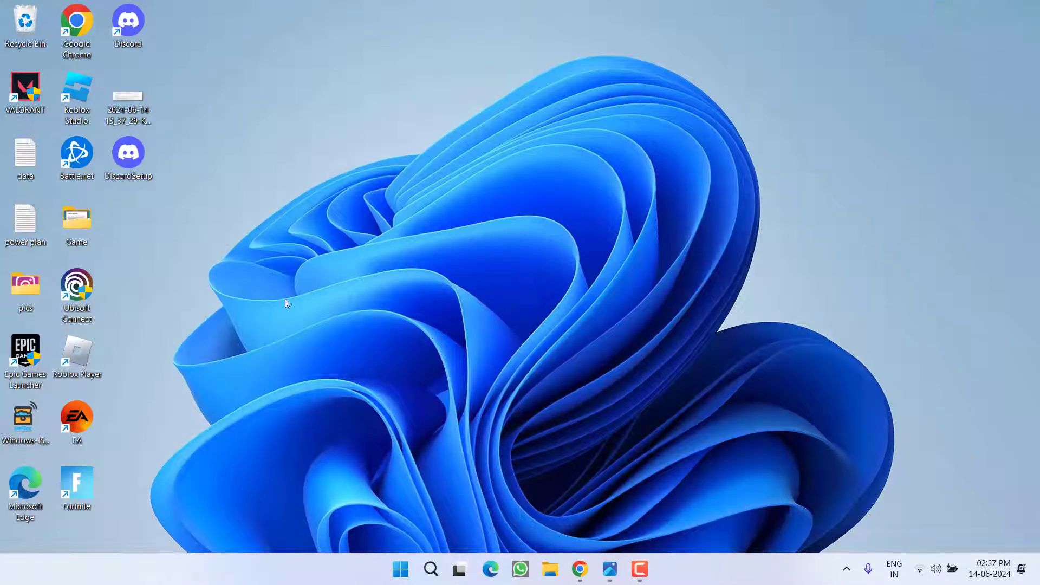
# Run DiscordSetup from the desktop as administrator and allow it to make changes to the device
pyautogui.rightClick(127, 155)
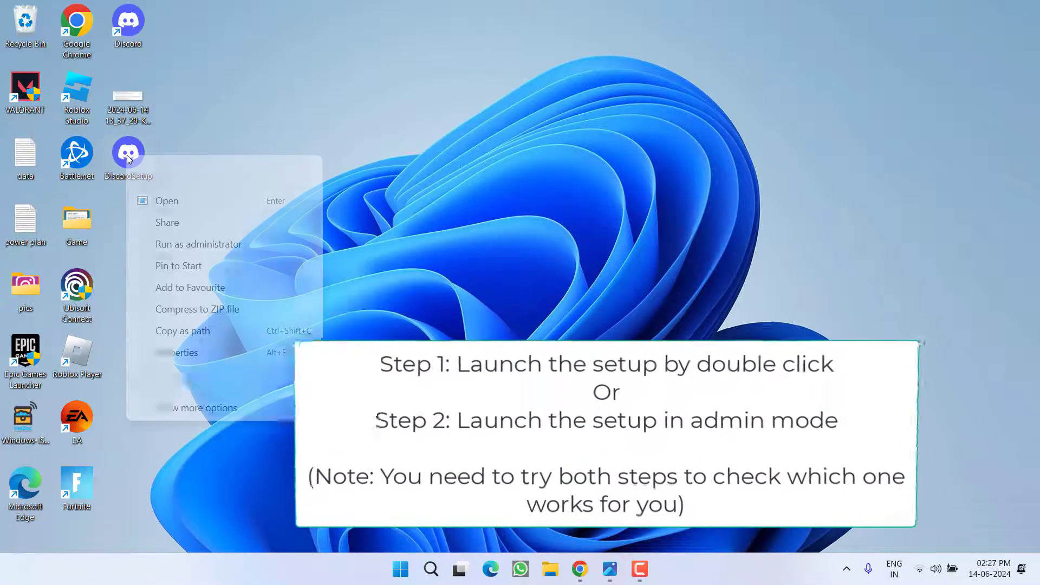
pyautogui.click(227, 245)
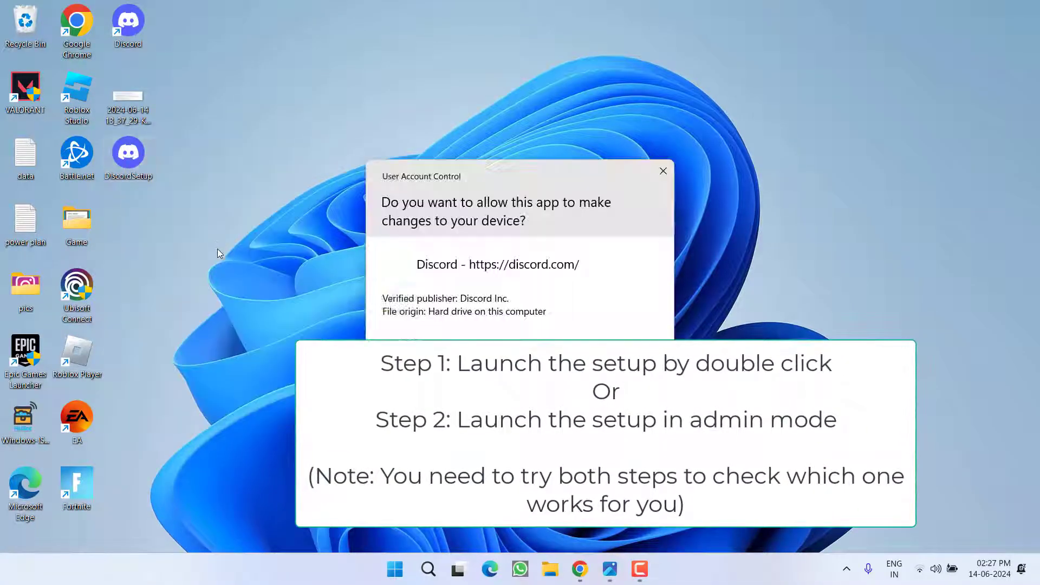
pyautogui.click(439, 414)
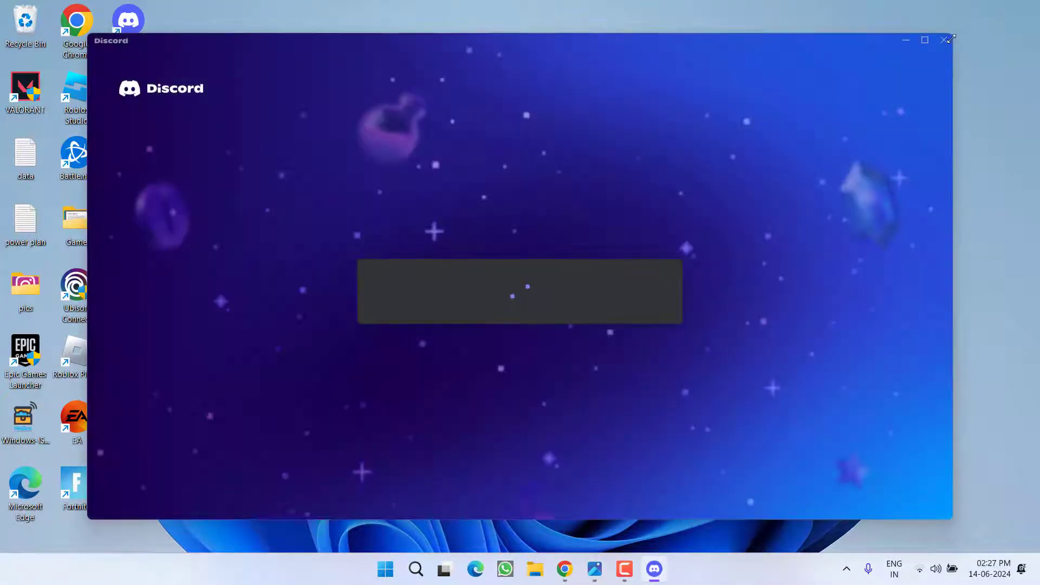
# Close the Discord window and quit Discord completely from its notification area icon
pyautogui.click(943, 40)
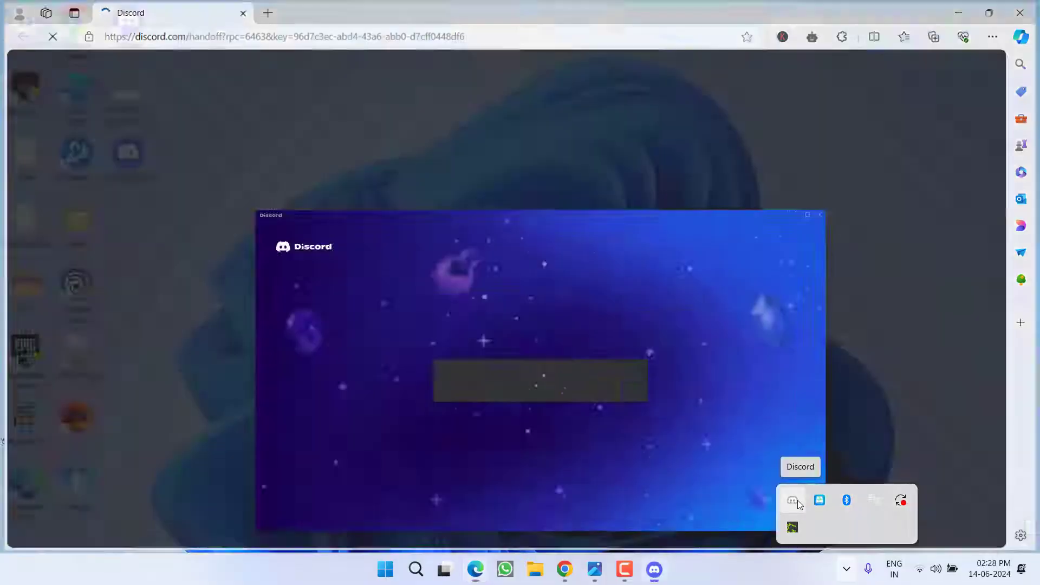
pyautogui.rightClick(792, 500)
pyautogui.click(849, 489)
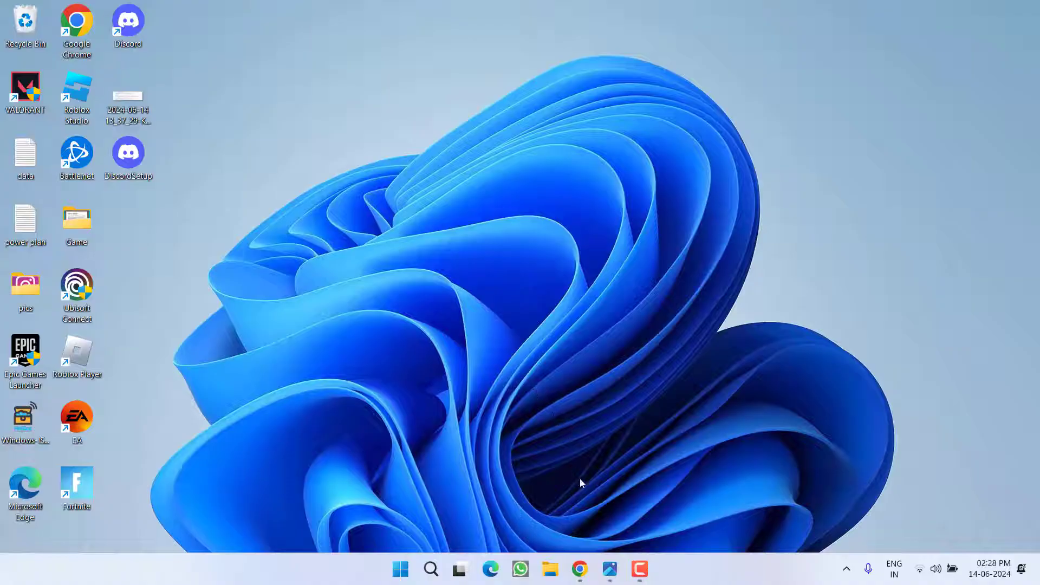
# Review the image with the Kaspersky self-defense instructions and close it
pyautogui.click(609, 569)
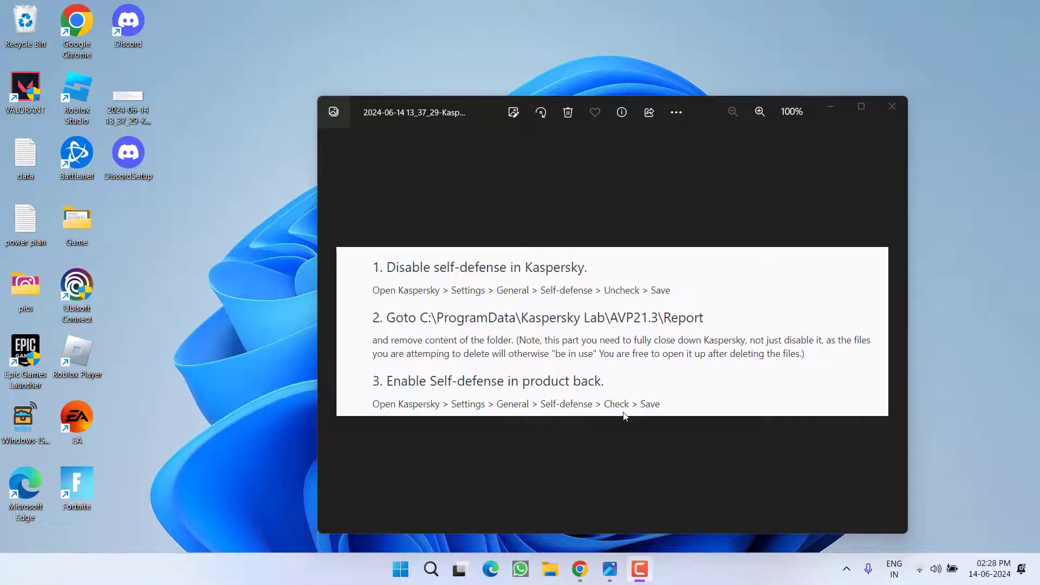
pyautogui.hotkey('alt', 'F4')
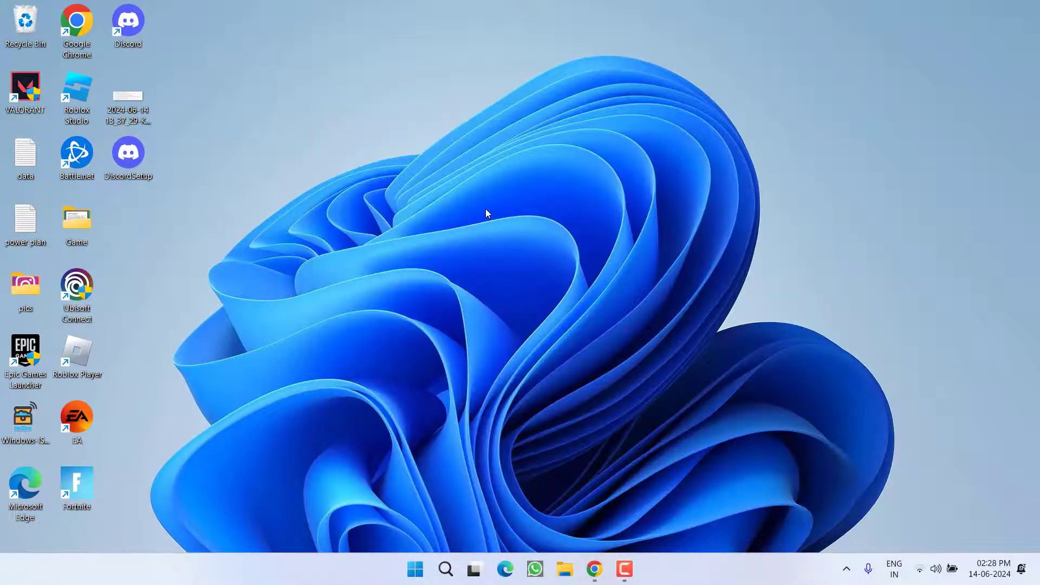
# Check the manual proxy server setting in the Windows Network & internet settings and close Settings
pyautogui.press('super+i')
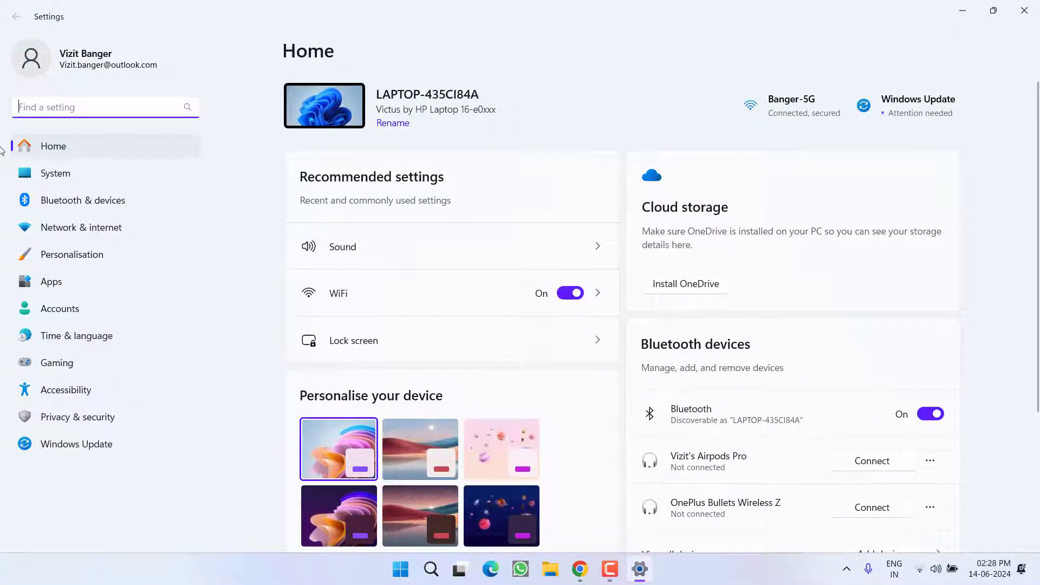
pyautogui.click(83, 231)
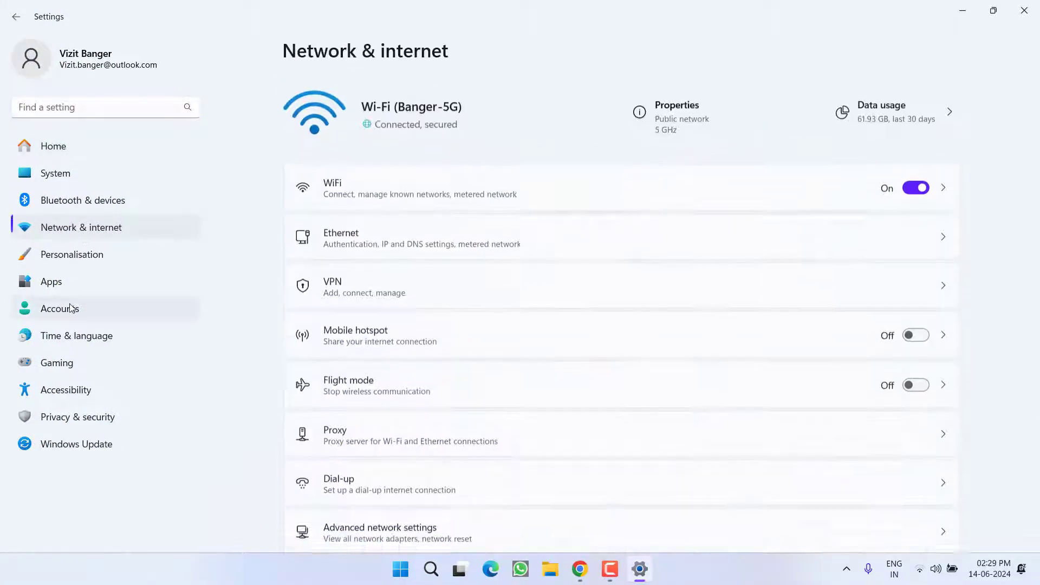
pyautogui.scroll(-1, 503, 314)
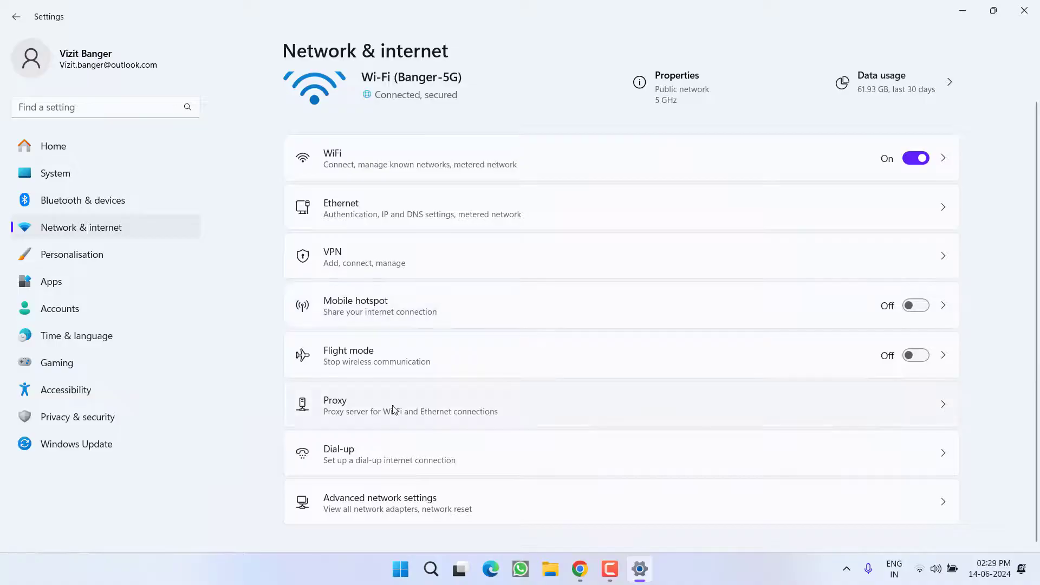
pyautogui.click(520, 414)
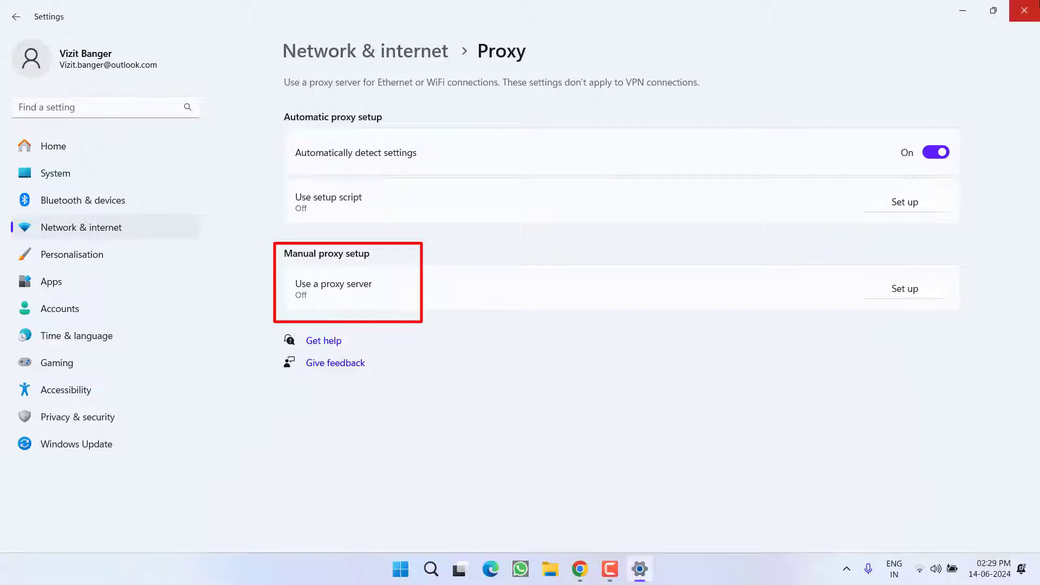
pyautogui.click(1023, 10)
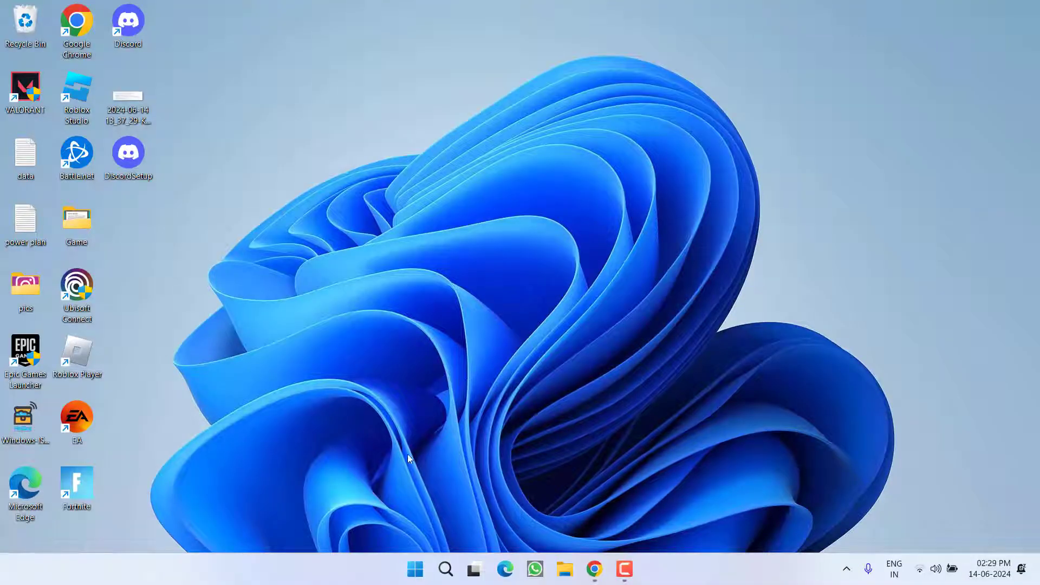
# Open the Network Connections window by running ncpa.cpl
pyautogui.rightClick(415, 568)
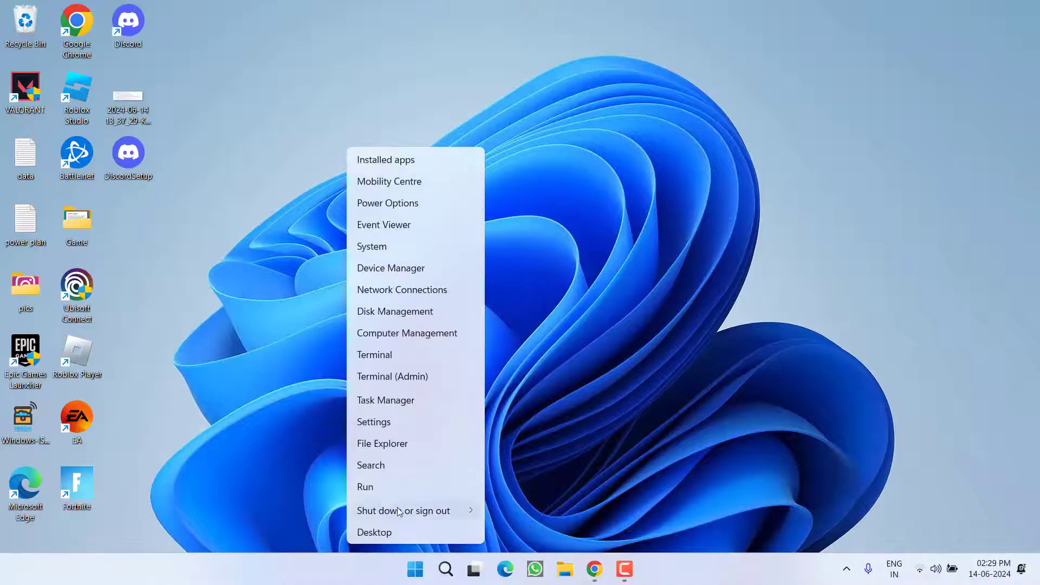
pyautogui.click(366, 485)
pyautogui.write('n')
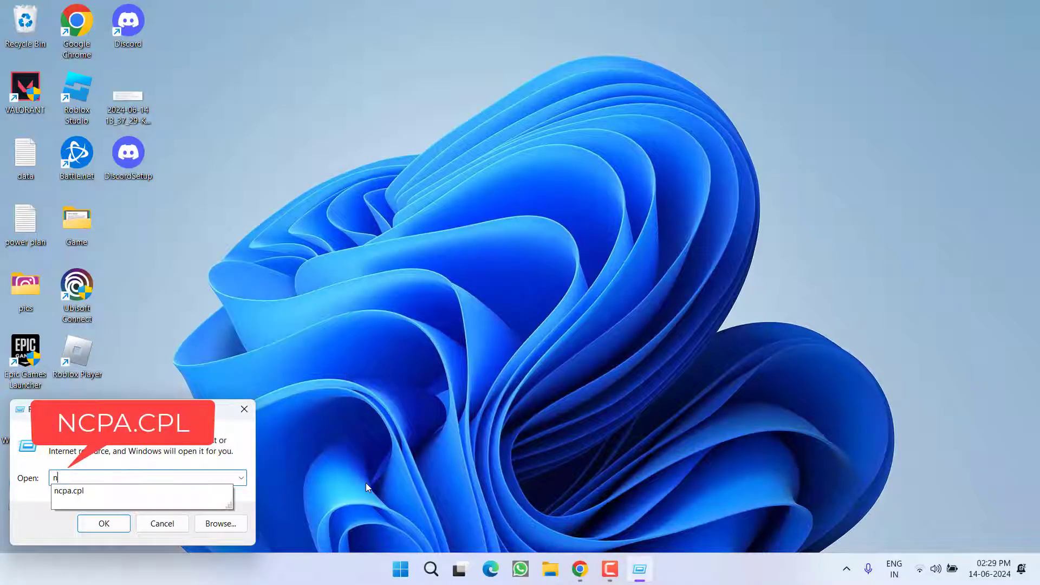
pyautogui.write('cpa')
pyautogui.press('Down')
pyautogui.press('Return')
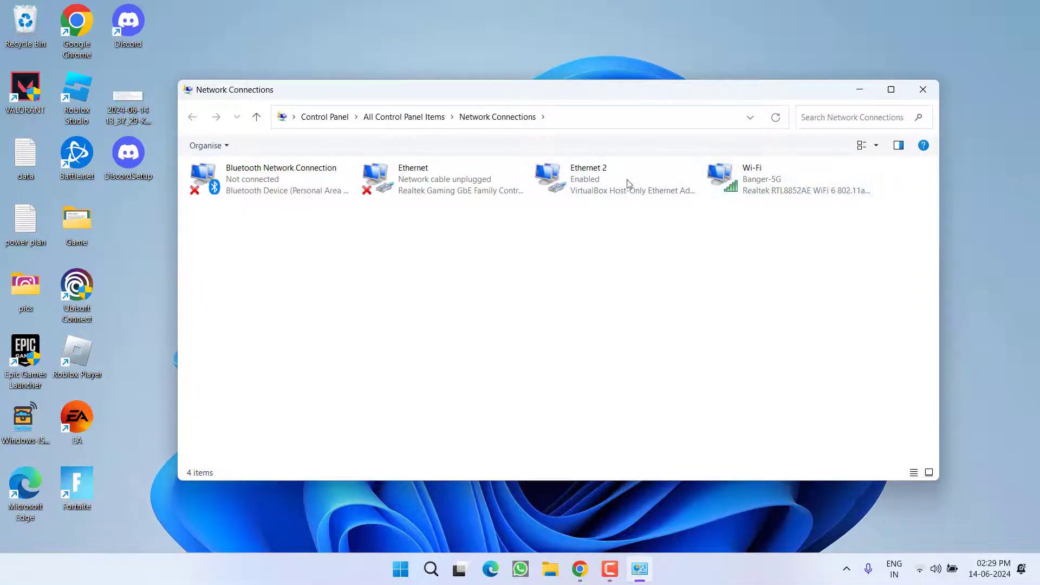
# Disable Internet Protocol Version 6 (TCP/IPv6) in the properties of the Wi-Fi connection
pyautogui.rightClick(750, 199)
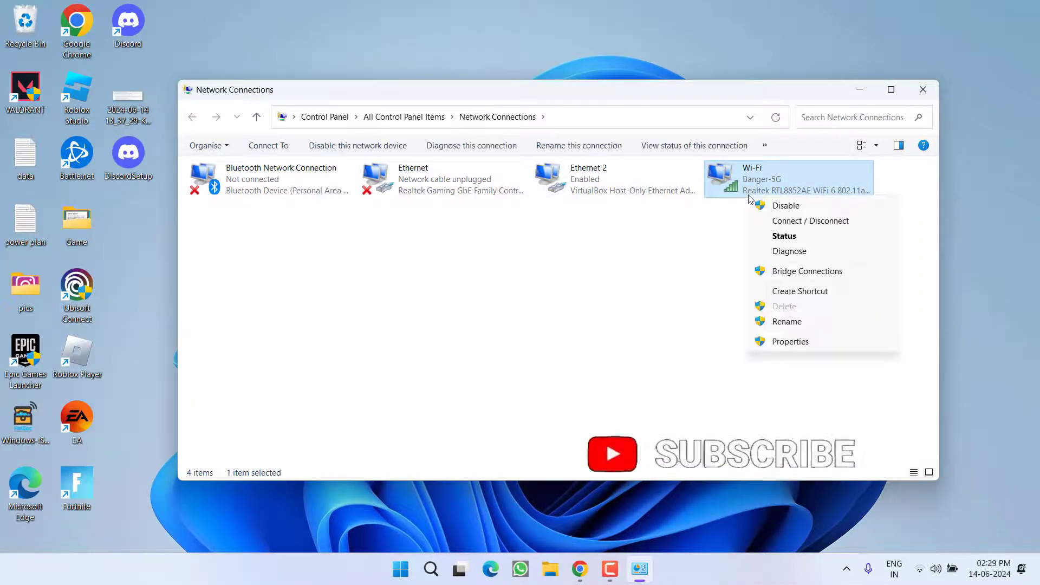
pyautogui.click(791, 340)
pyautogui.scroll(-1, 325, 304)
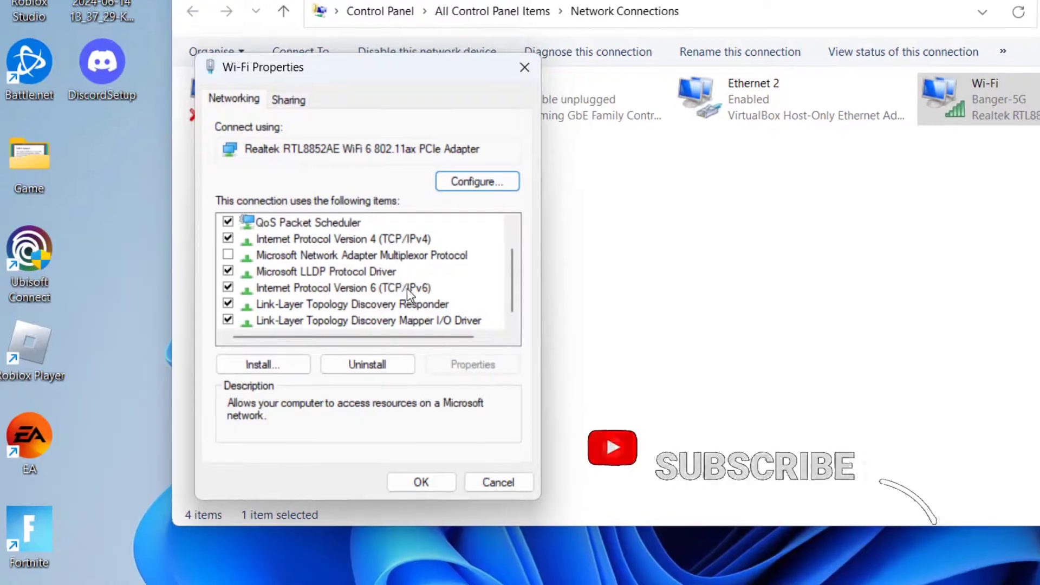
pyautogui.click(326, 312)
pyautogui.click(228, 287)
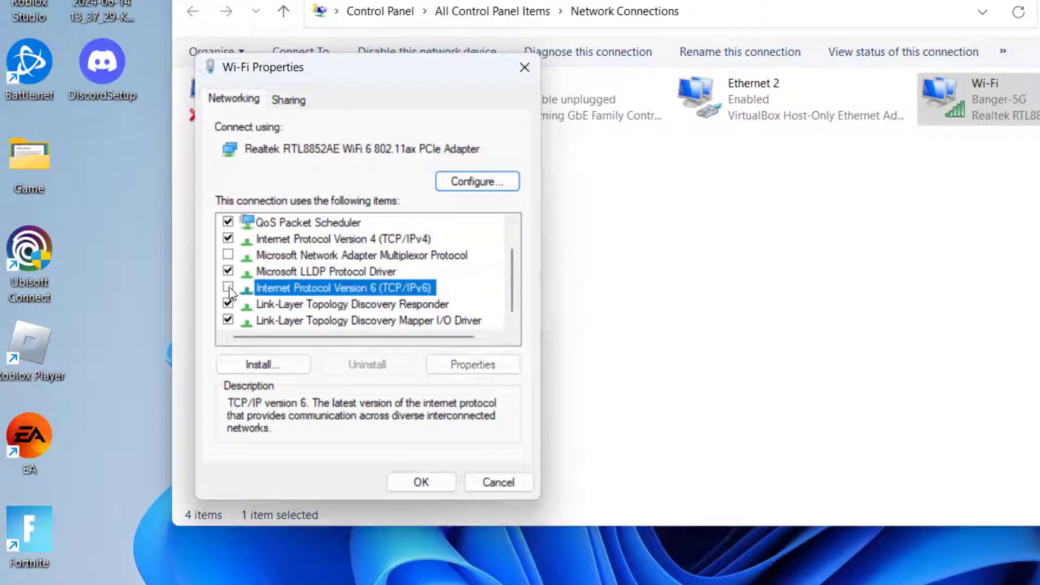
# Set the Wi-Fi connection's IPv4 DNS servers to 8.8.8.8 preferred and 8.8.4.4 alternative, and apply the connection properties
pyautogui.click(401, 239)
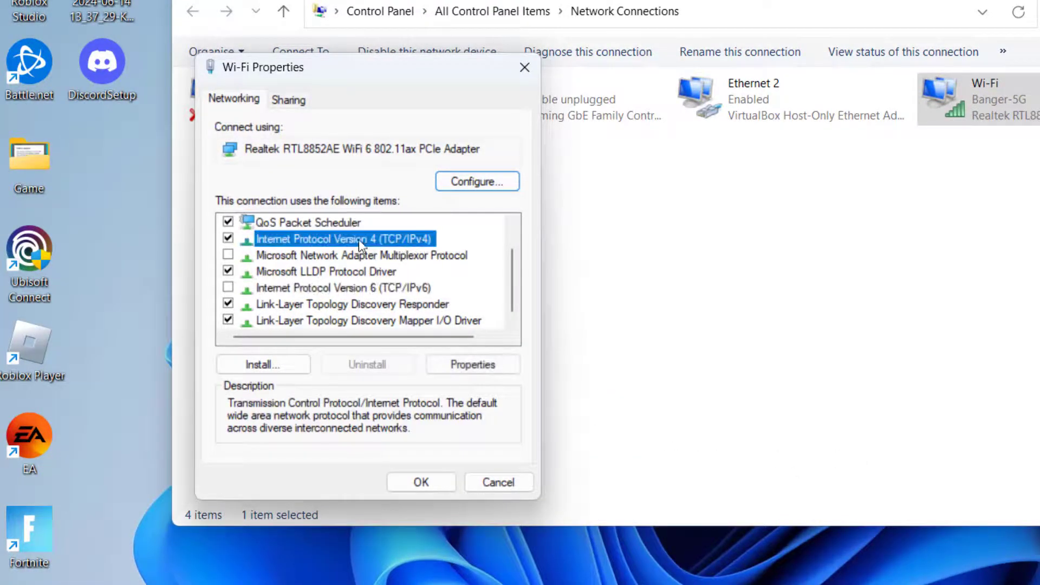
pyautogui.doubleClick(401, 240)
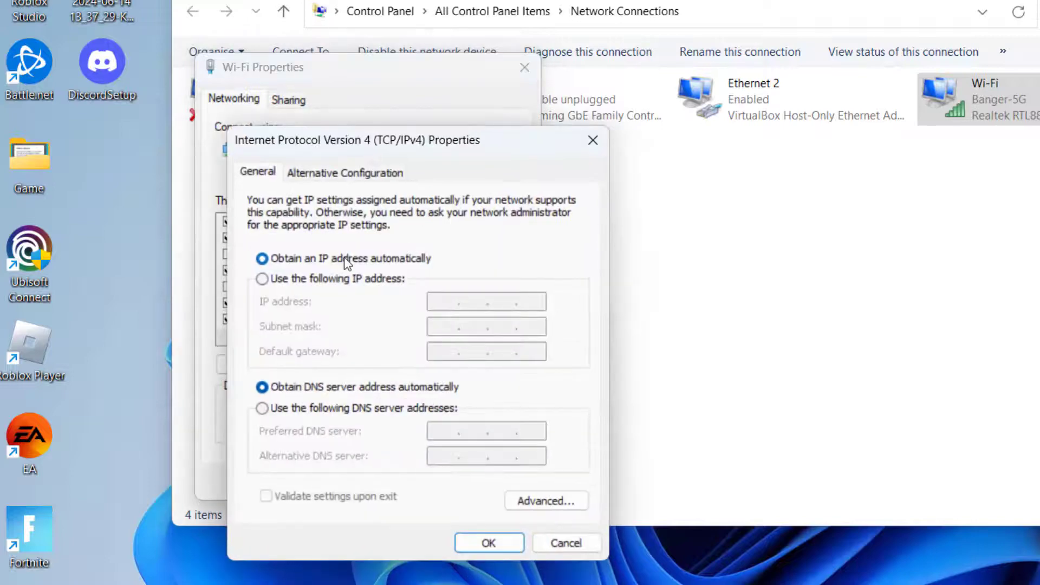
pyautogui.click(318, 410)
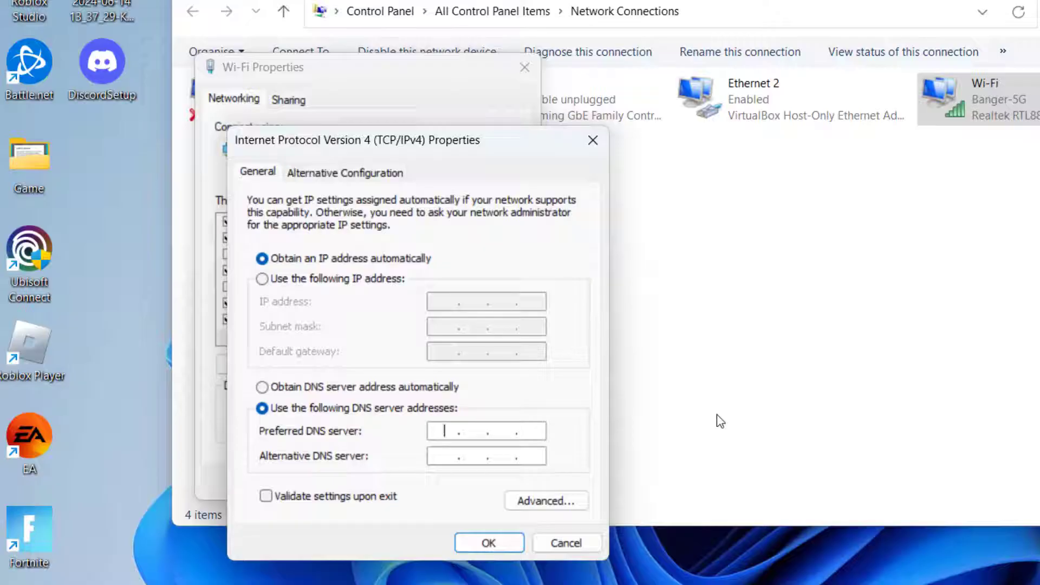
pyautogui.write('8.8.8.8')
pyautogui.write('8.8.4.4')
pyautogui.click(513, 542)
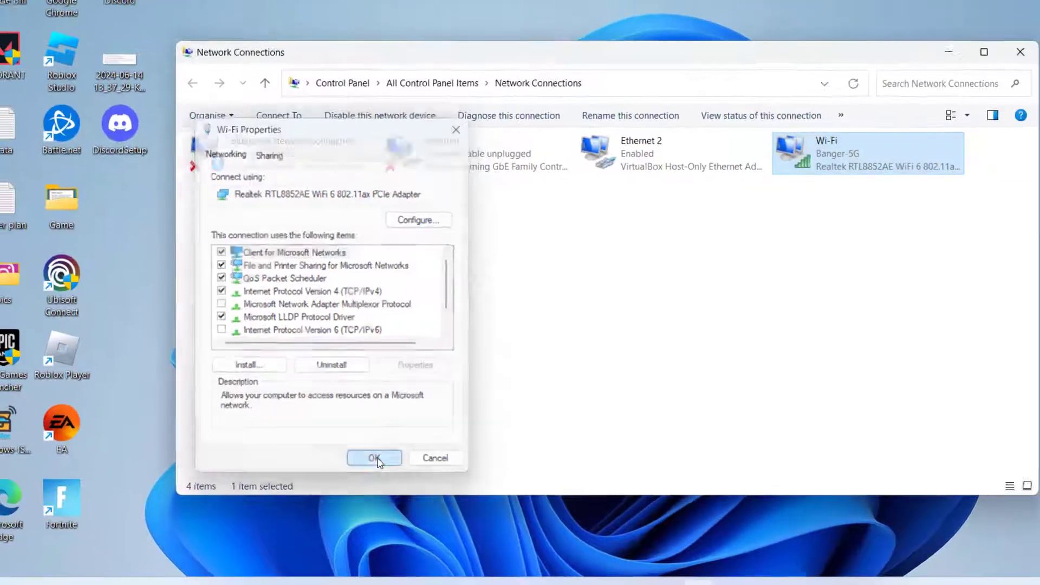
pyautogui.click(420, 480)
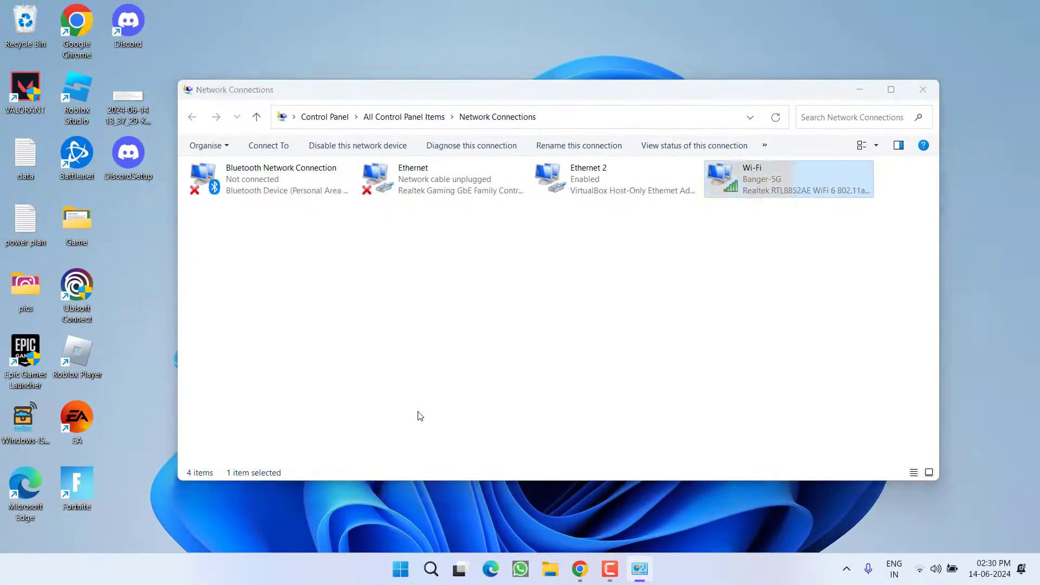
# Find Command Prompt by searching for cmd and run it as administrator, allowing the elevation
pyautogui.press('super')
pyautogui.write('cmd')
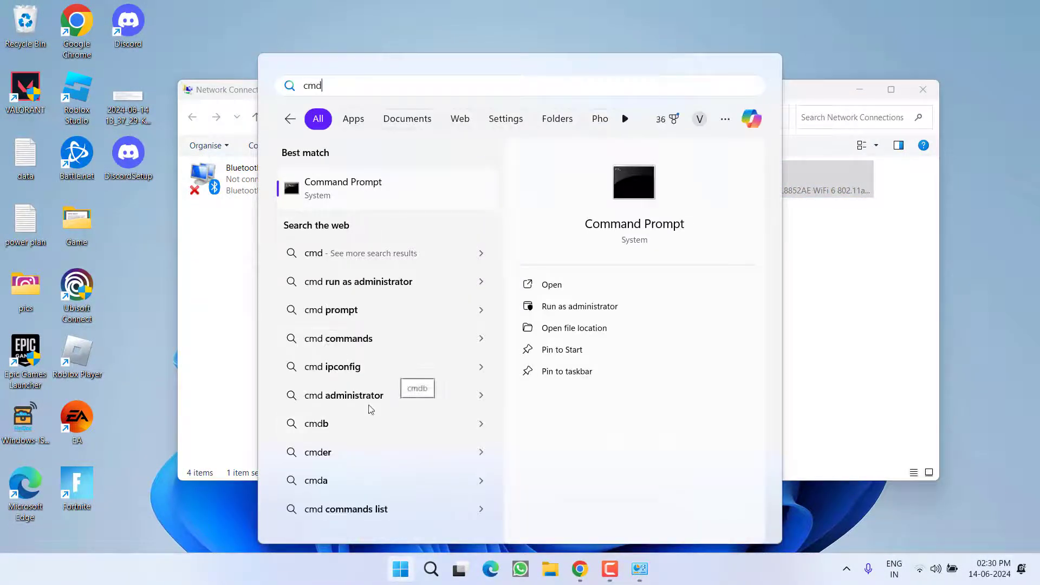
pyautogui.click(599, 312)
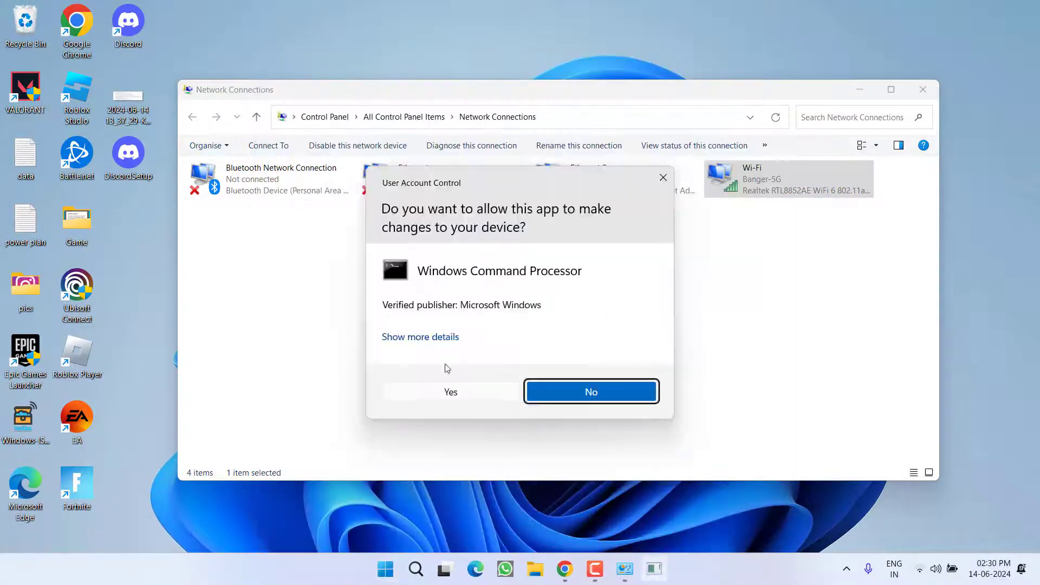
pyautogui.click(462, 396)
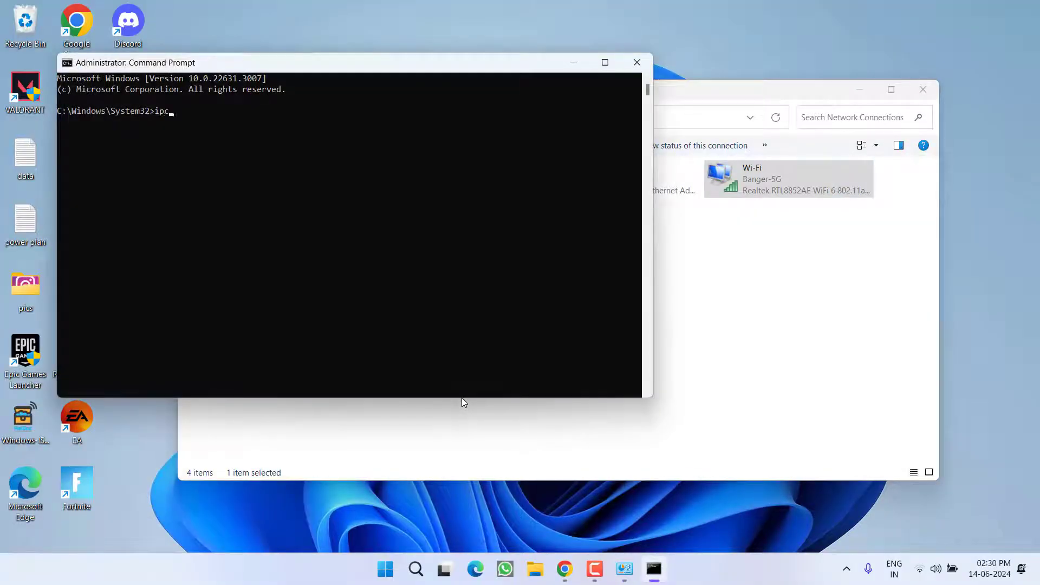
# Flush the DNS cache with ipconfig /flushdns, close Command Prompt and minimize the Network Connections window
pyautogui.write('ipconfig /flushdns')
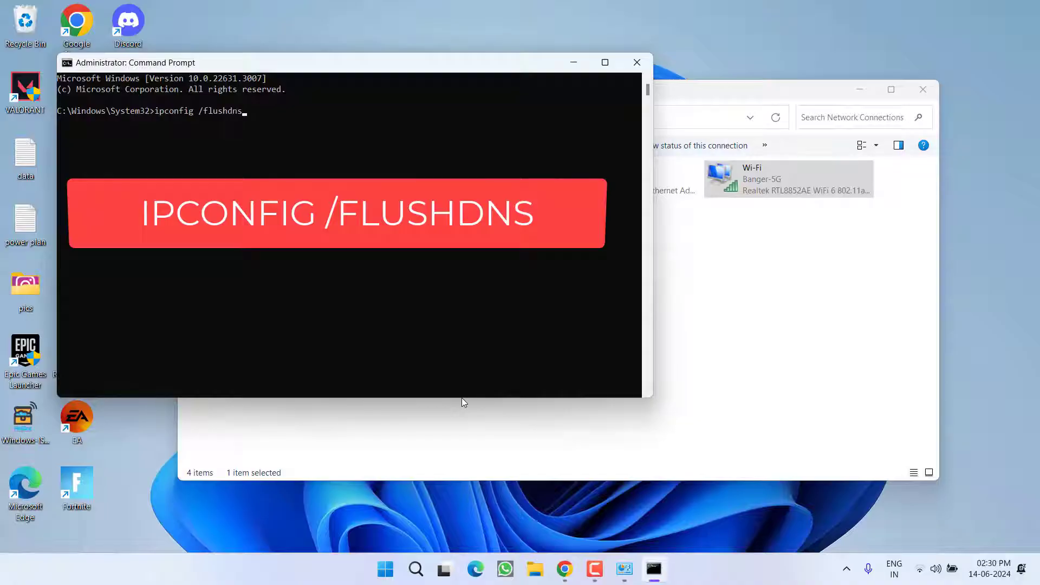
pyautogui.press('Return')
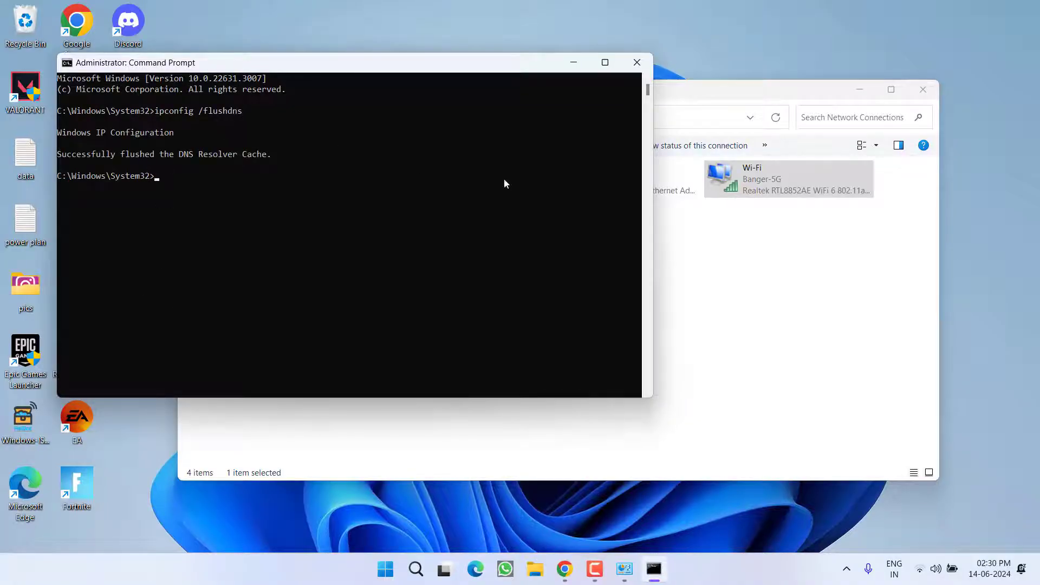
pyautogui.click(647, 62)
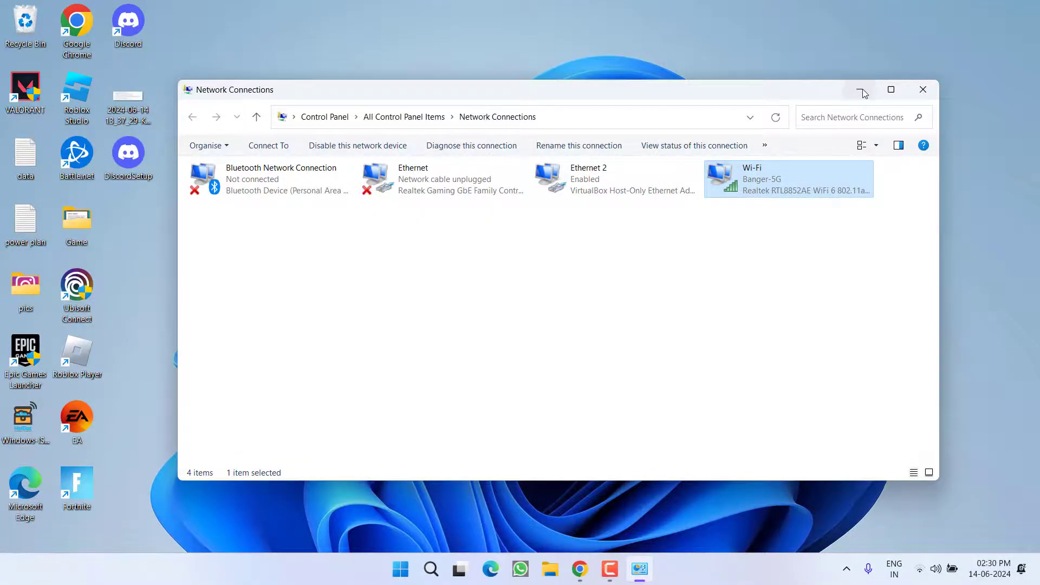
pyautogui.click(860, 90)
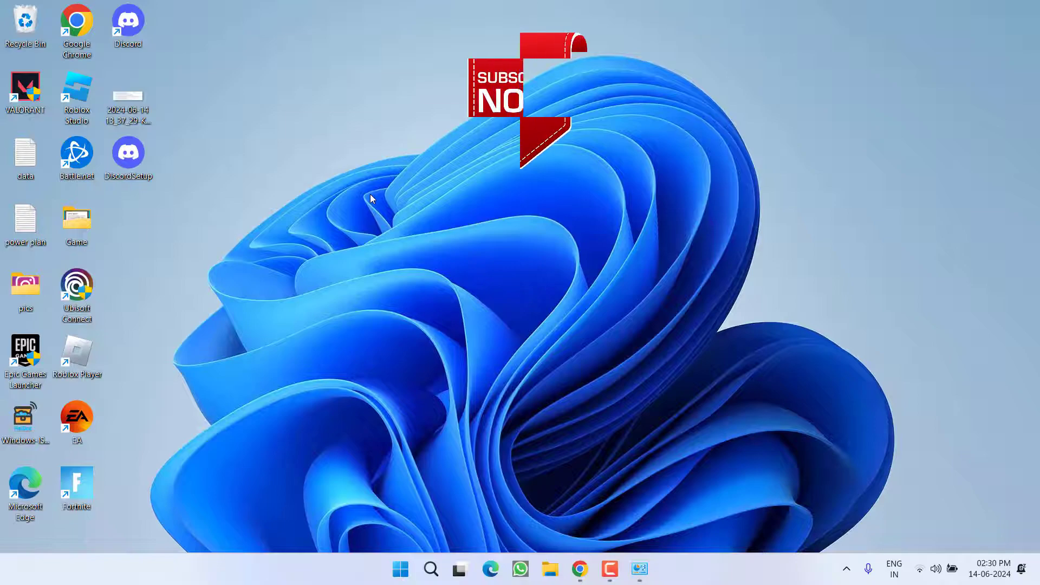